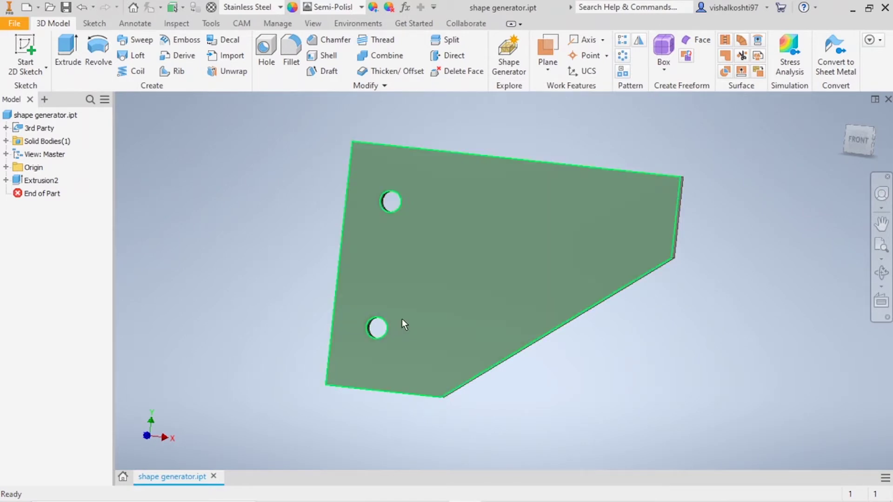
# Examine the plate from an isometric view and inspect the dimensions of Sketch1 under Extrusion2.
pyautogui.moveTo(401, 319)
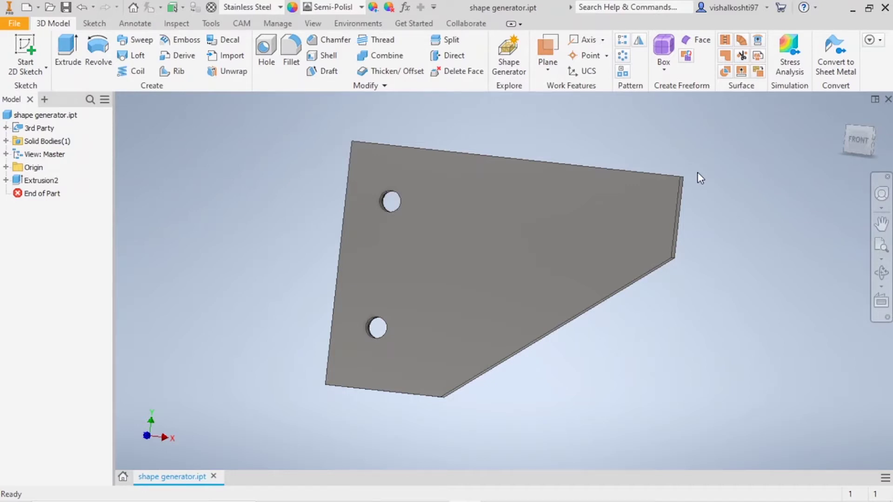
pyautogui.moveTo(725, 181); pyautogui.dragTo(672, 192, button='middle')
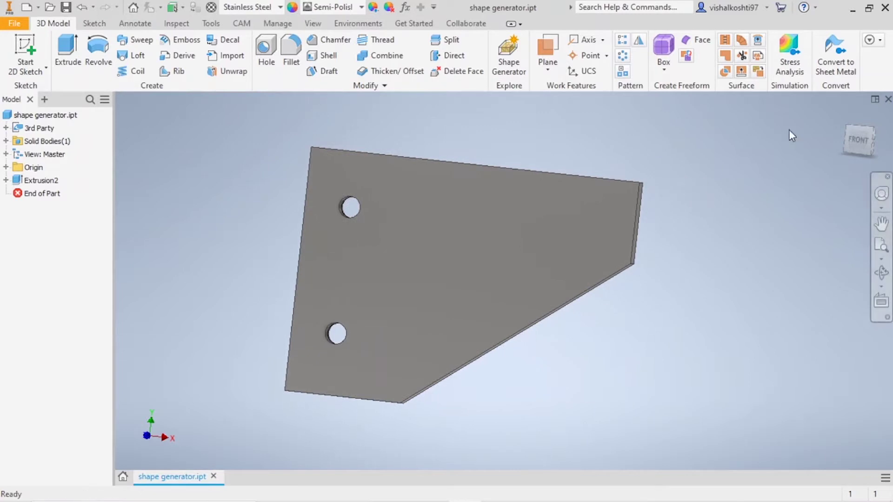
pyautogui.click(853, 120)
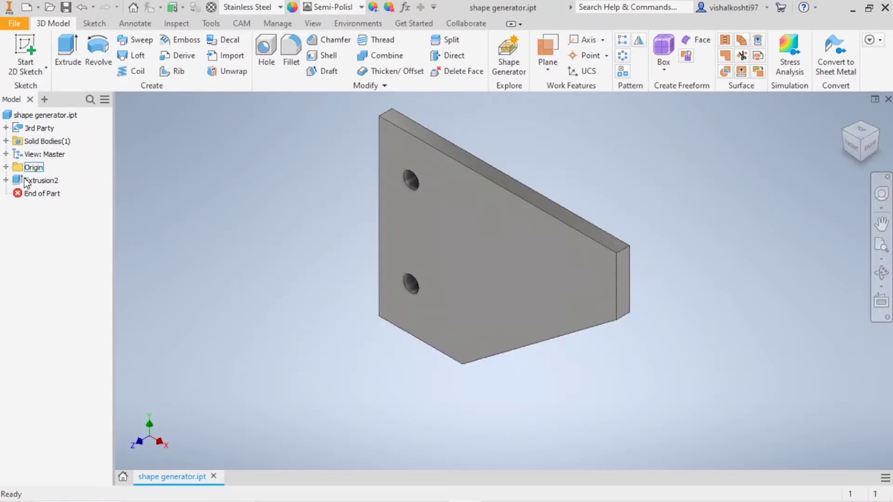
pyautogui.click(6, 180)
pyautogui.click(47, 193)
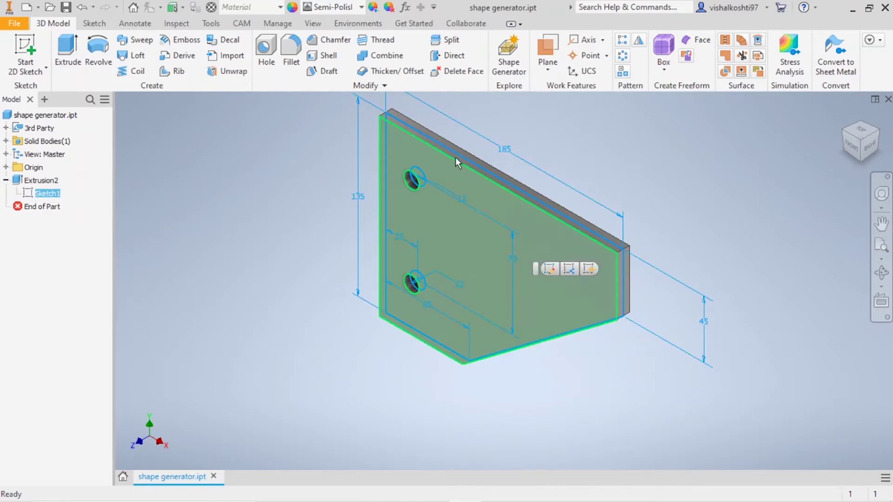
pyautogui.click(5, 180)
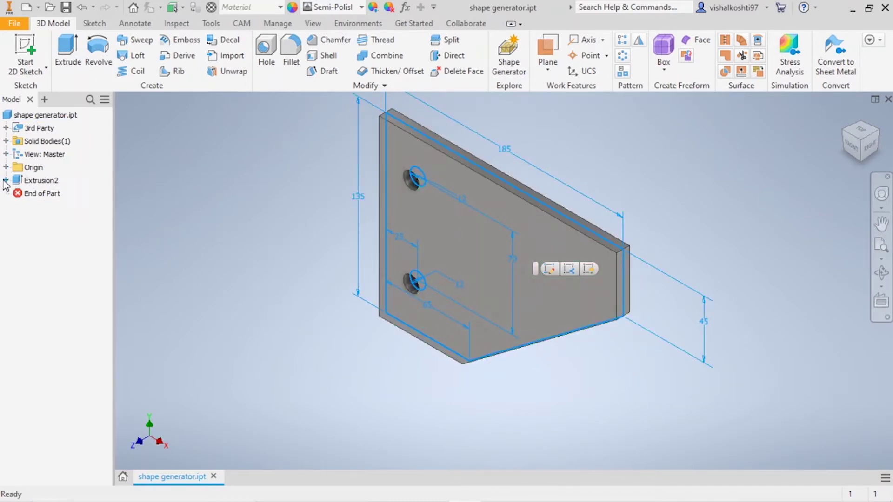
pyautogui.click(224, 170)
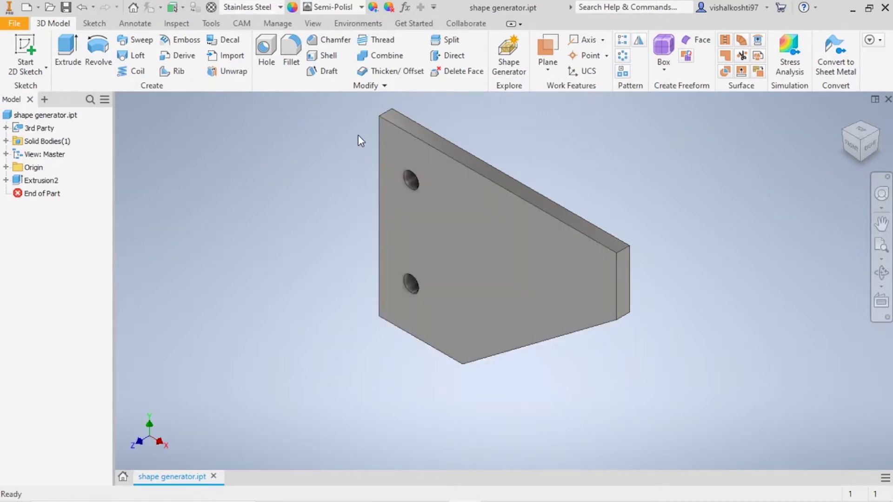
pyautogui.click(358, 26)
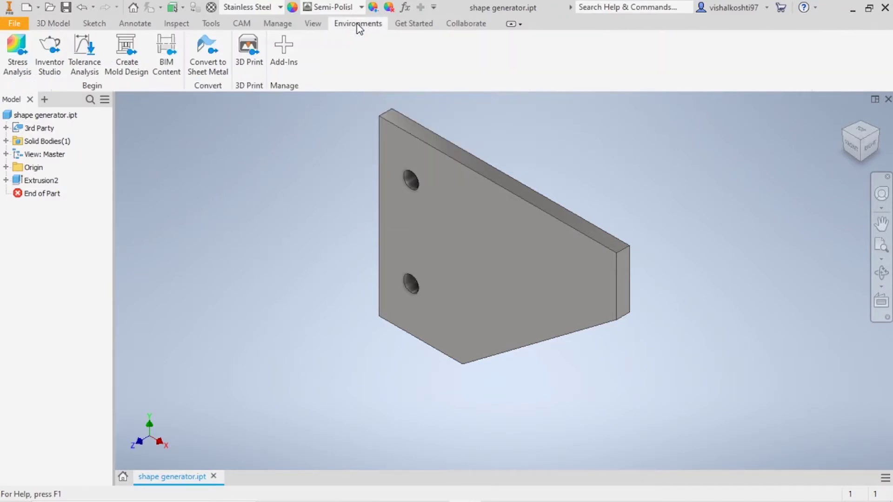
pyautogui.click(12, 69)
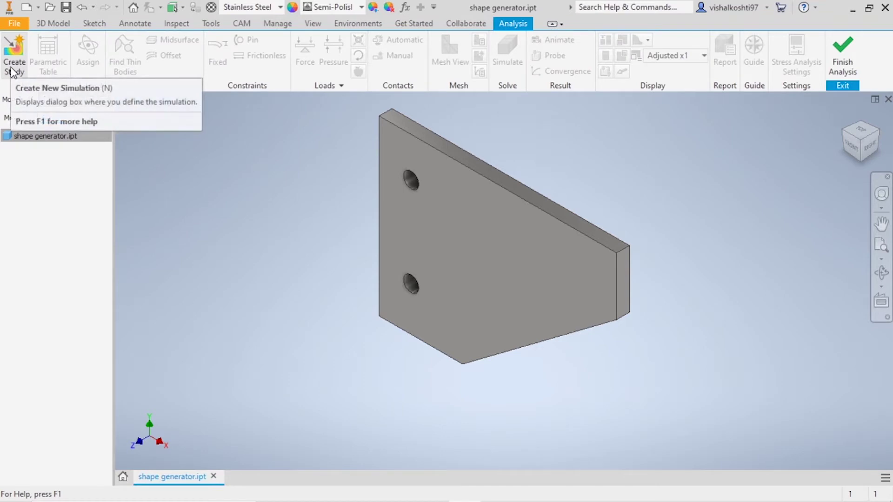
pyautogui.click(16, 65)
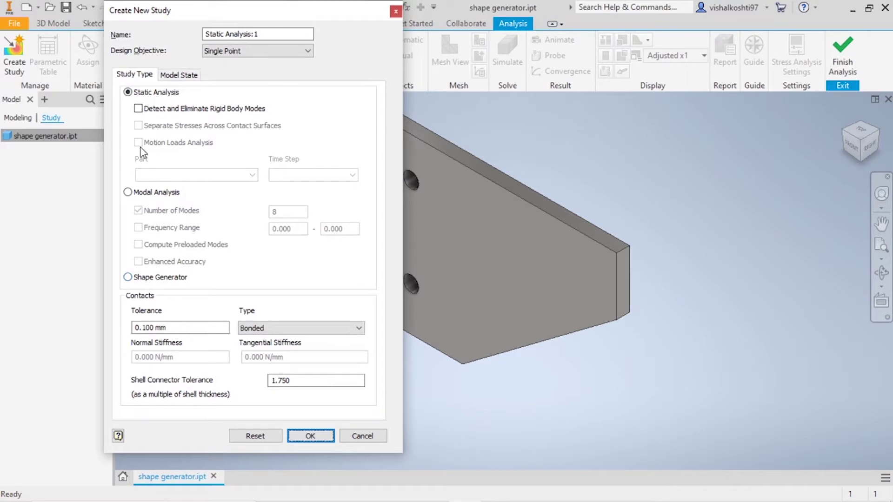
pyautogui.click(135, 278)
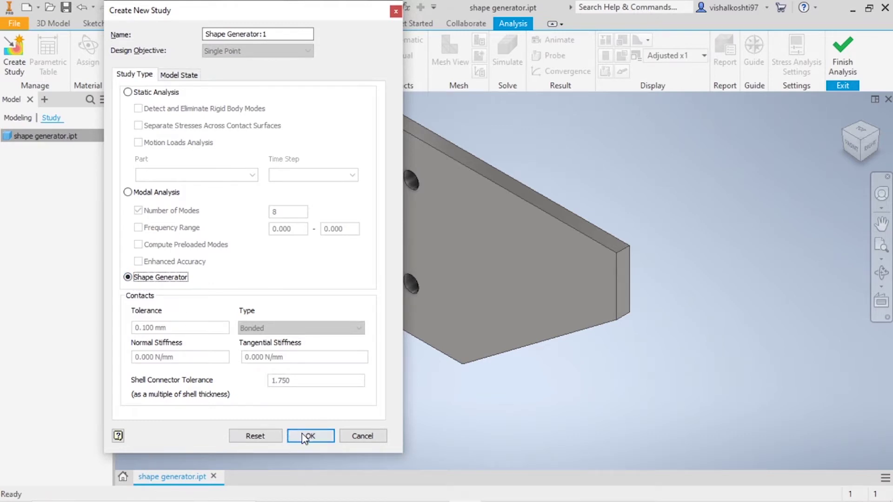
pyautogui.click(364, 435)
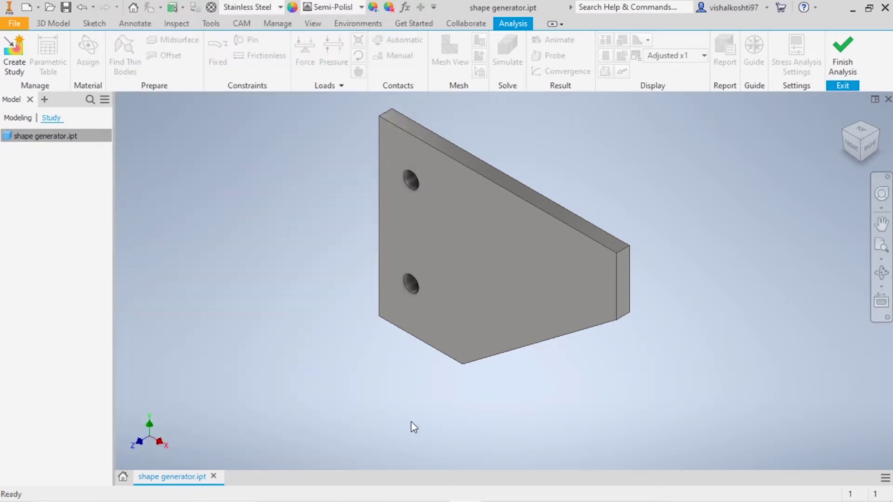
pyautogui.click(844, 45)
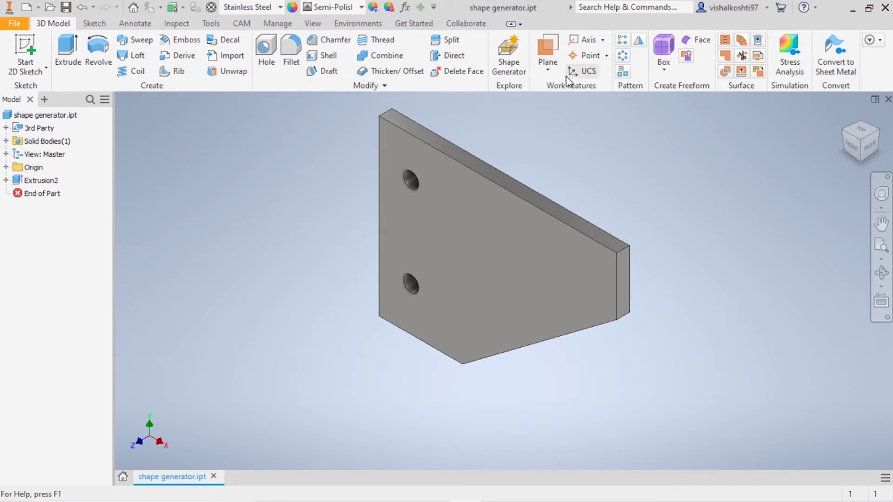
# Start a Shape Generator study for the plate and accept the introductory notice.
pyautogui.click(513, 70)
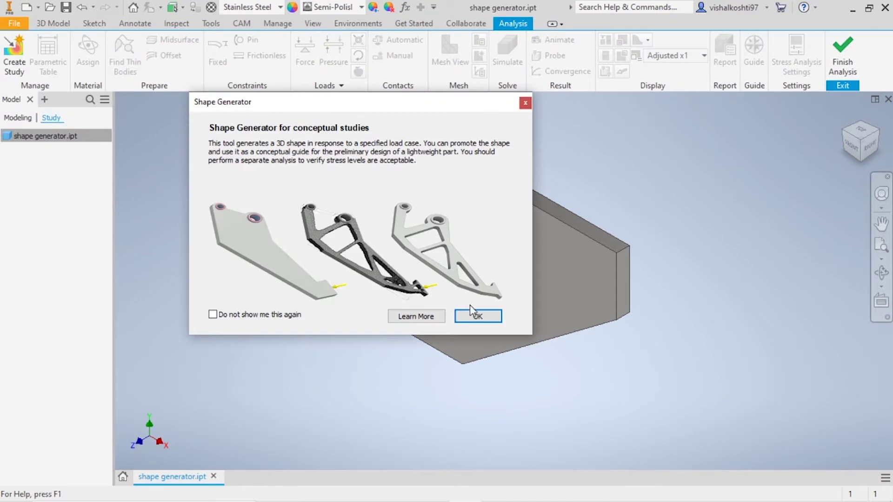
pyautogui.click(477, 314)
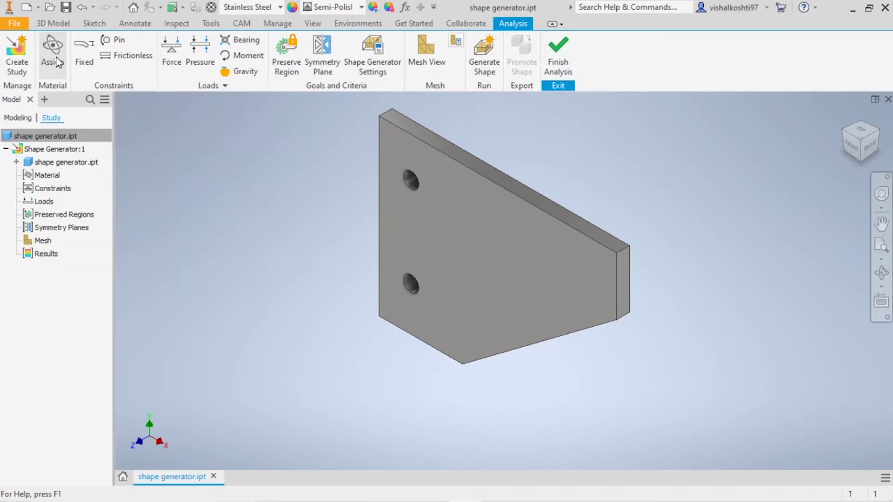
# Review the plate's original material, override material and safety factor settings in the study's material assignment.
pyautogui.click(58, 63)
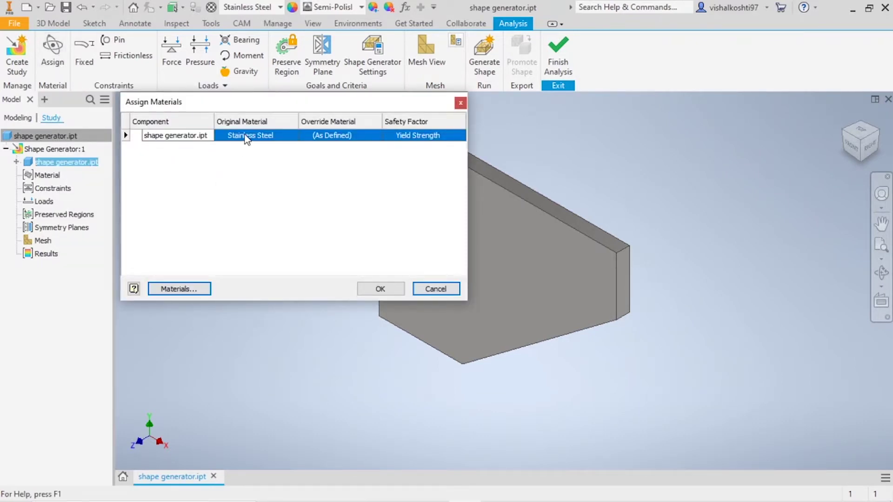
pyautogui.click(247, 138)
pyautogui.click(337, 137)
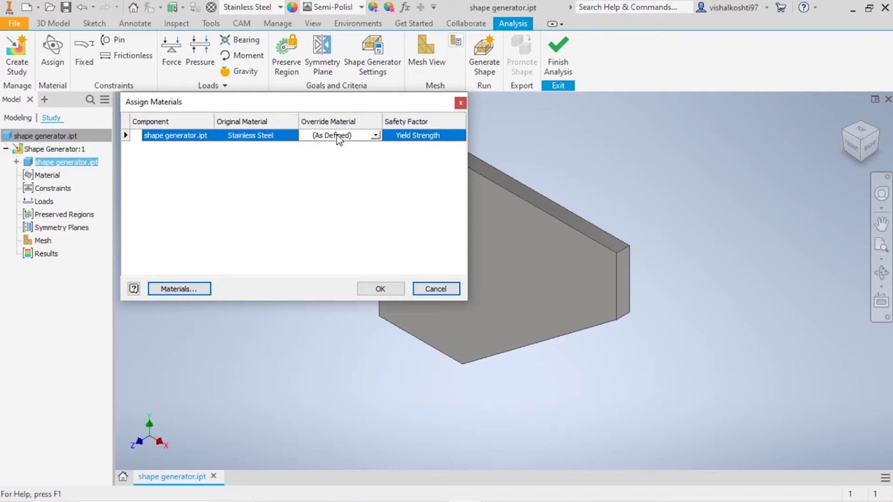
pyautogui.click(426, 136)
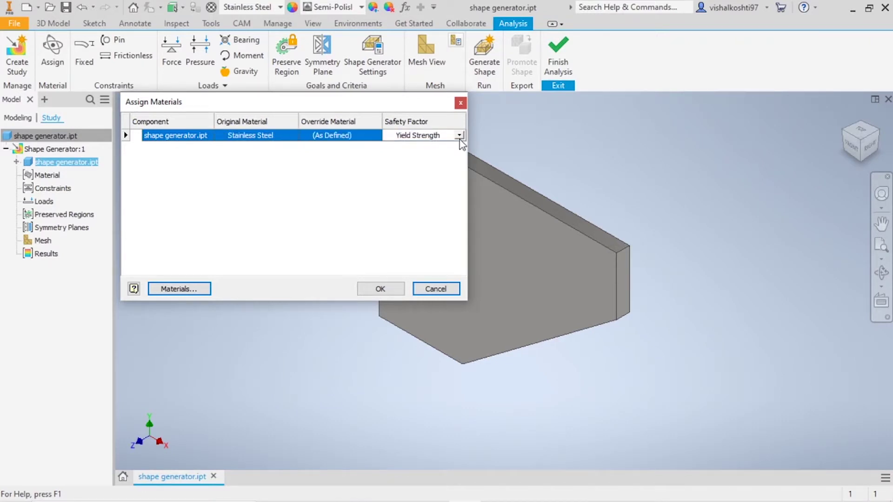
pyautogui.click(447, 138)
pyautogui.click(447, 139)
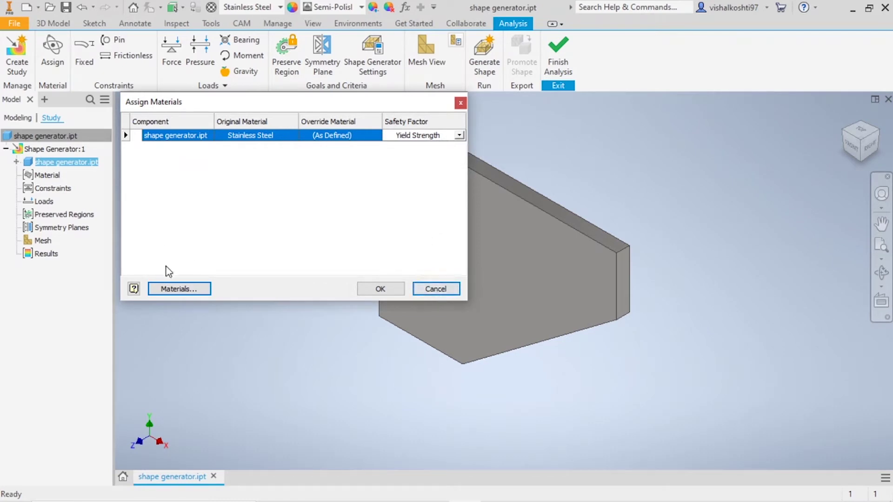
pyautogui.click(379, 289)
pyautogui.click(66, 152)
pyautogui.click(65, 151)
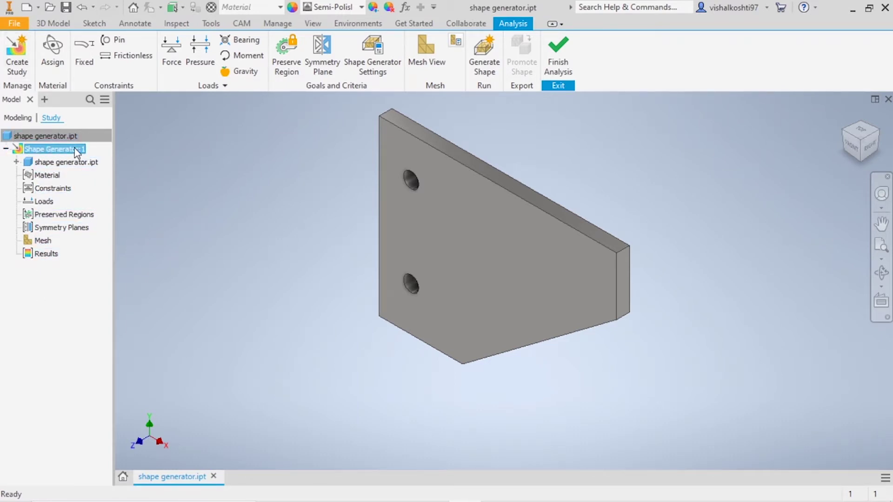
pyautogui.click(60, 162)
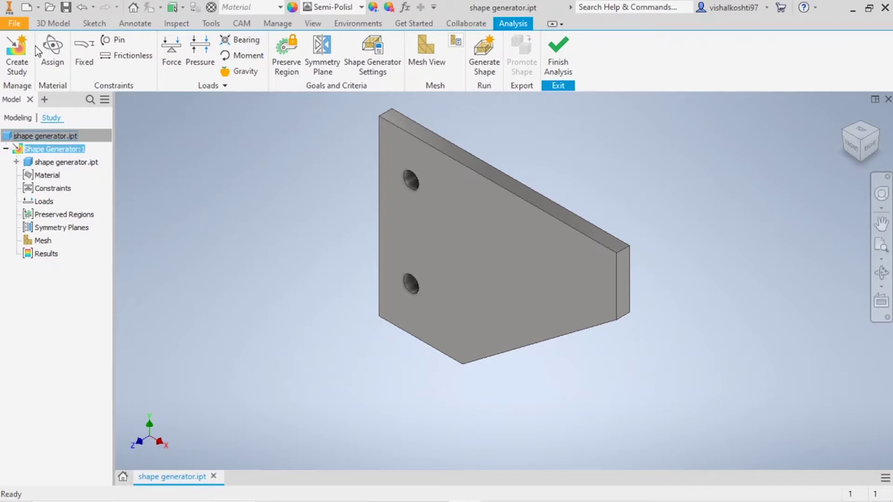
# Assign Steel, Mild from the Inventor Material Library to the plate as its study material.
pyautogui.click(49, 62)
pyautogui.click(235, 140)
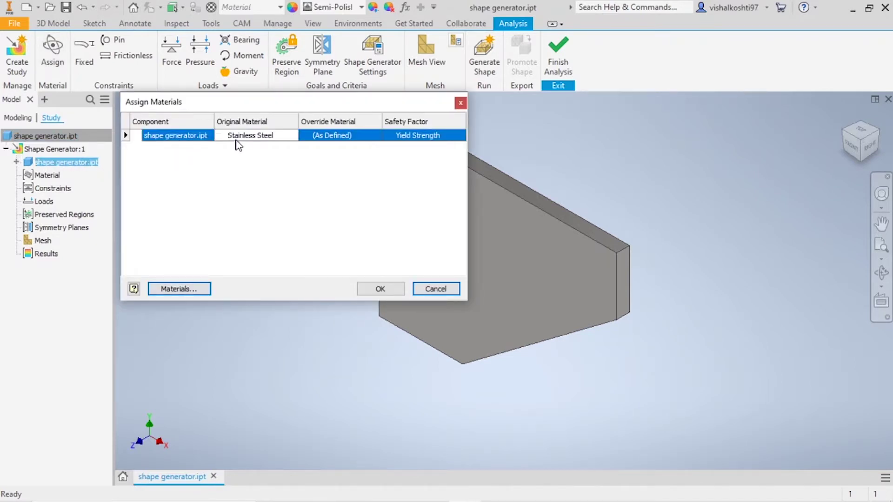
pyautogui.click(196, 288)
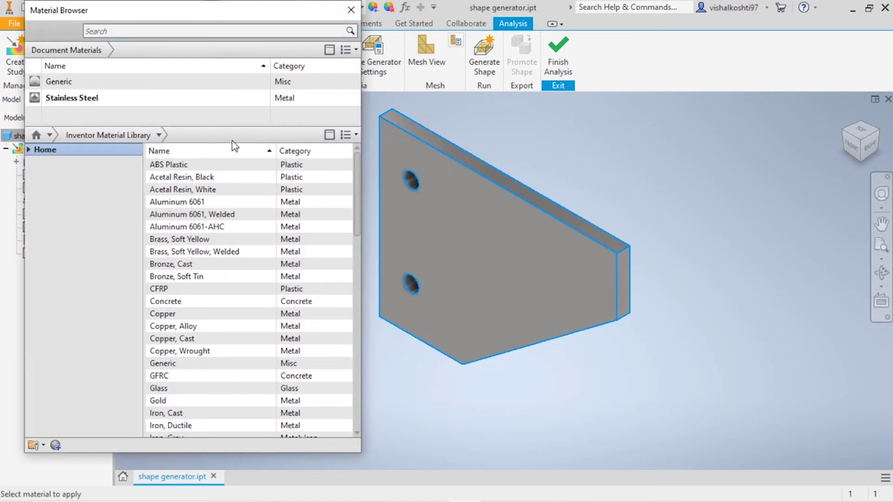
pyautogui.click(29, 149)
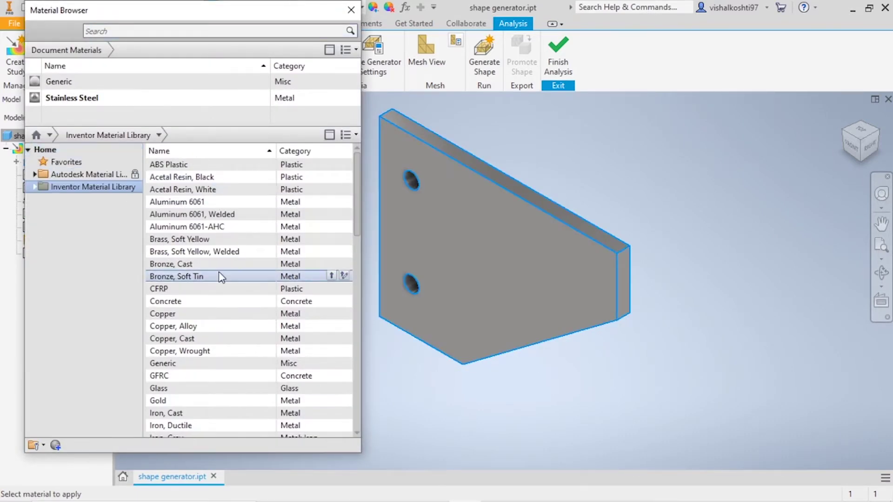
pyautogui.scroll(-6, 219, 298)
pyautogui.scroll(-10, 219, 307)
pyautogui.scroll(5, 219, 314)
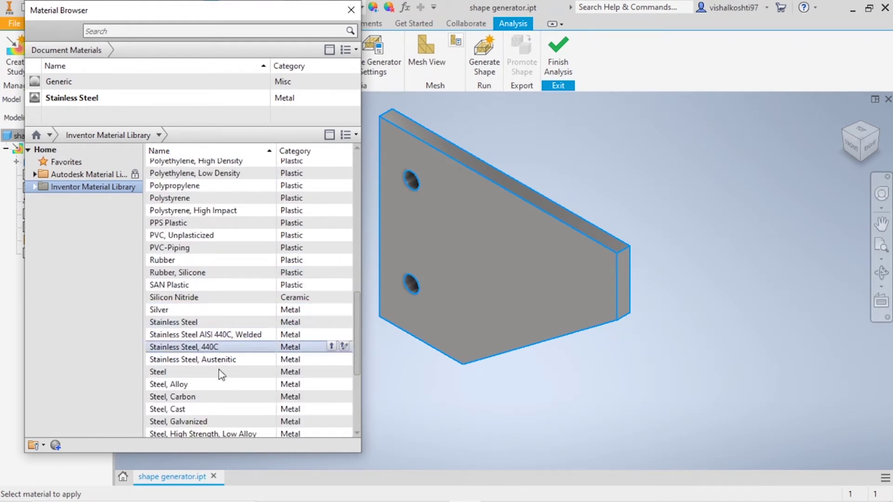
pyautogui.click(331, 372)
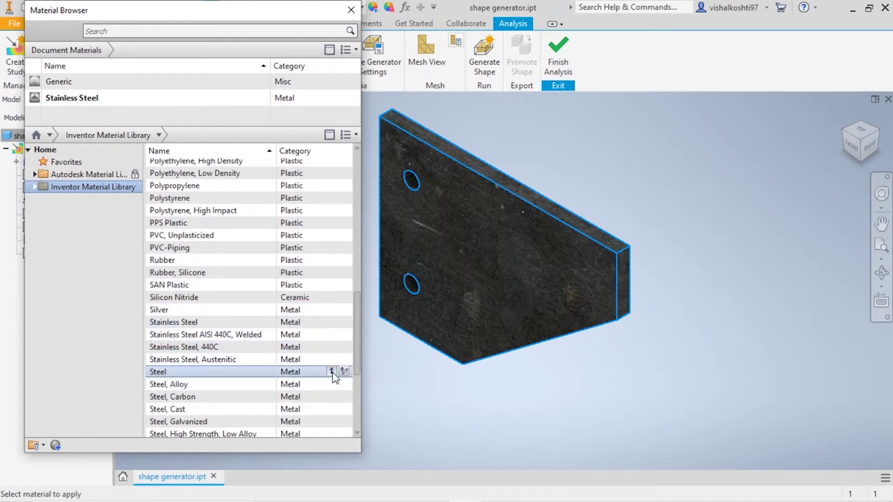
pyautogui.scroll(-2, 334, 377)
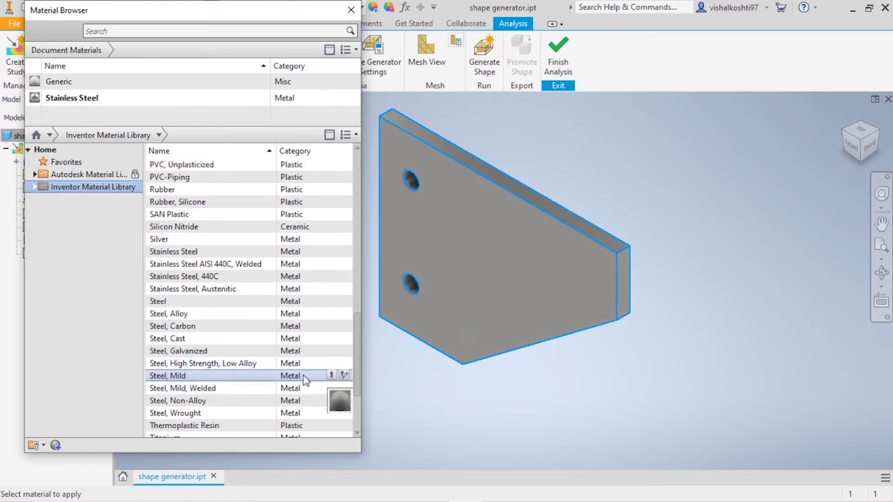
pyautogui.click(330, 376)
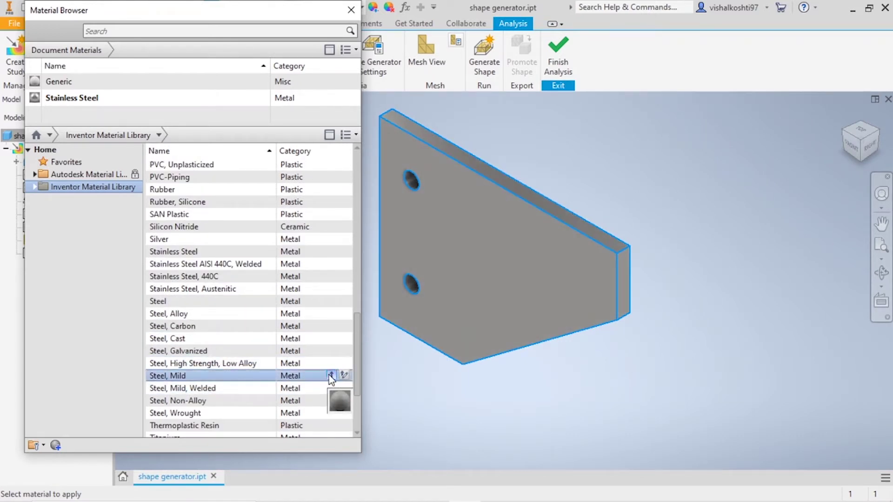
pyautogui.click(331, 375)
pyautogui.click(351, 9)
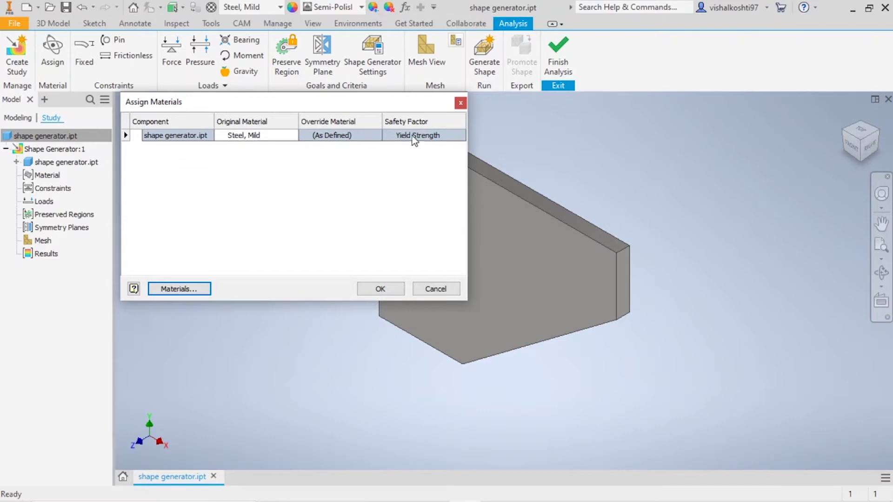
pyautogui.click(388, 289)
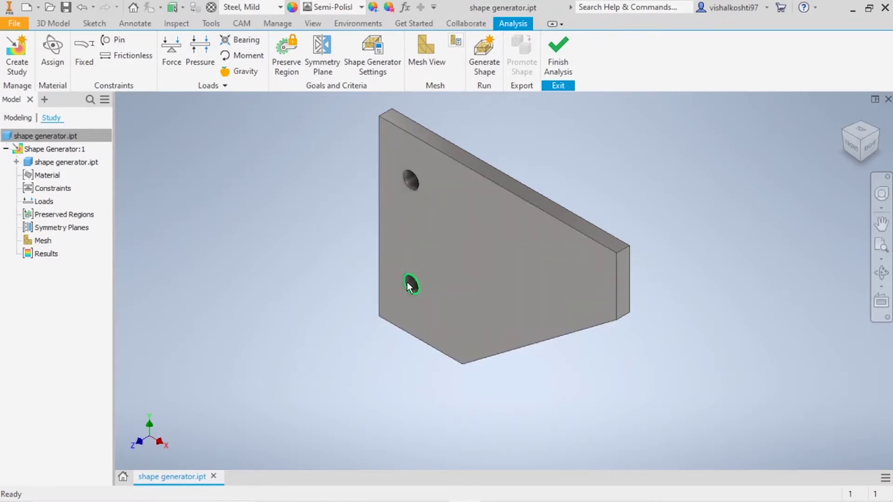
pyautogui.click(93, 52)
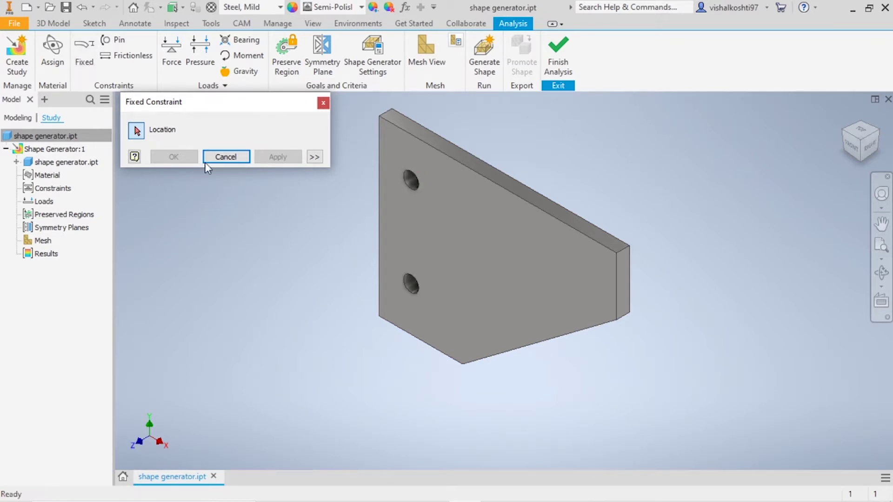
pyautogui.click(412, 184)
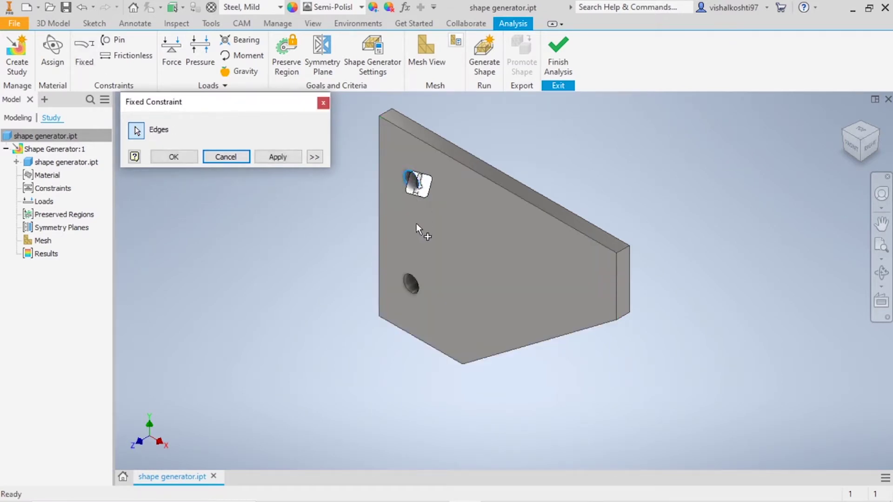
pyautogui.moveTo(335, 223); pyautogui.dragTo(523, 123, button='middle')
pyautogui.scroll(-10, 538, 158)
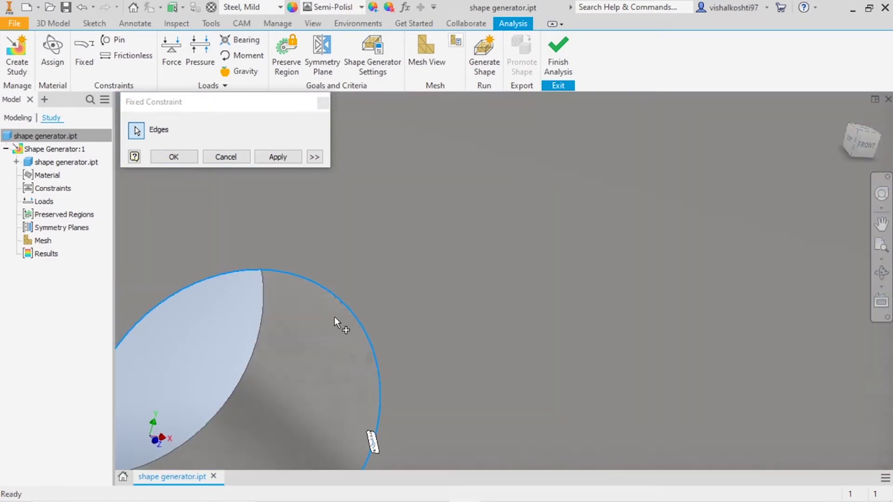
pyautogui.scroll(10, 345, 304)
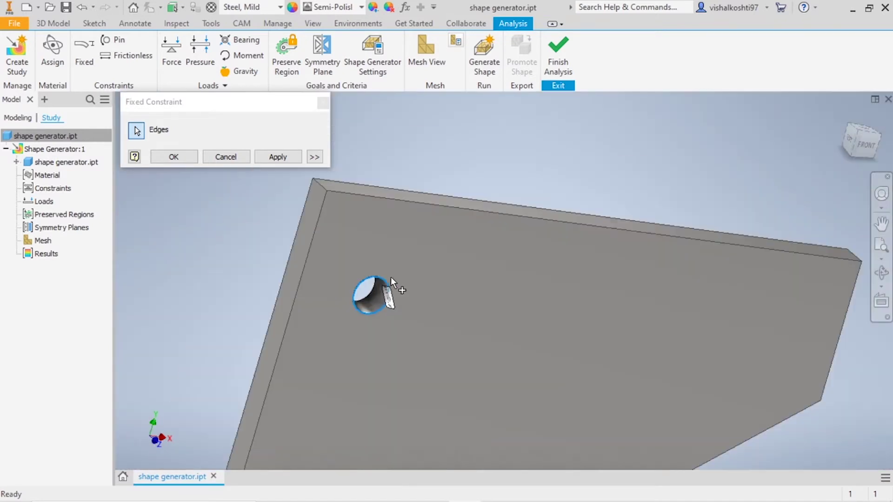
pyautogui.click(239, 158)
# Apply a fixed constraint to the inner cylindrical faces of both holes in the plate.
pyautogui.click(85, 54)
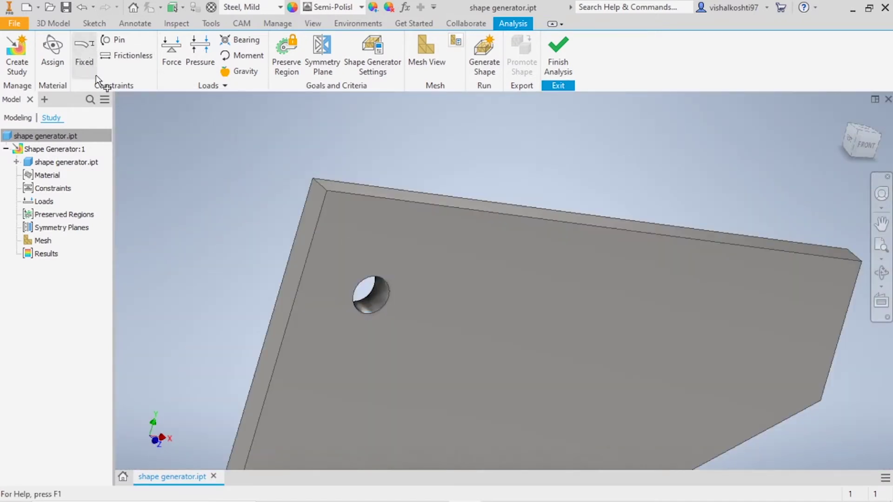
pyautogui.click(376, 296)
pyautogui.scroll(10, 361, 242)
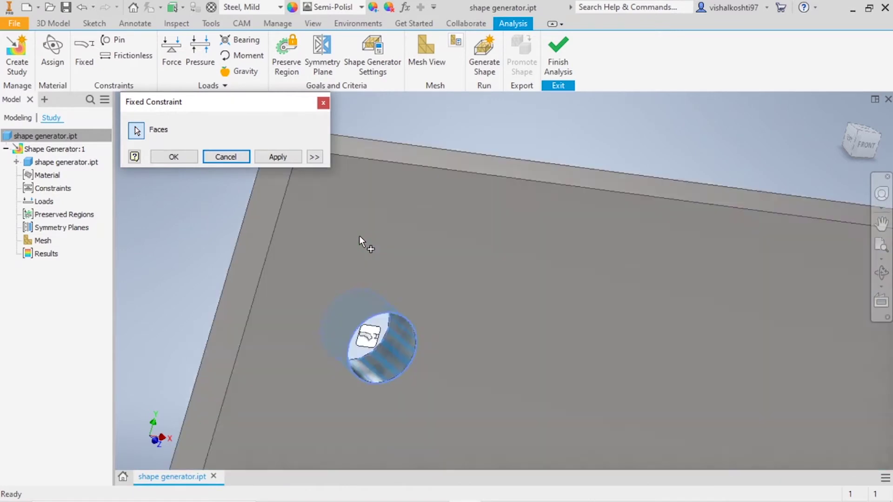
pyautogui.scroll(-10, 356, 261)
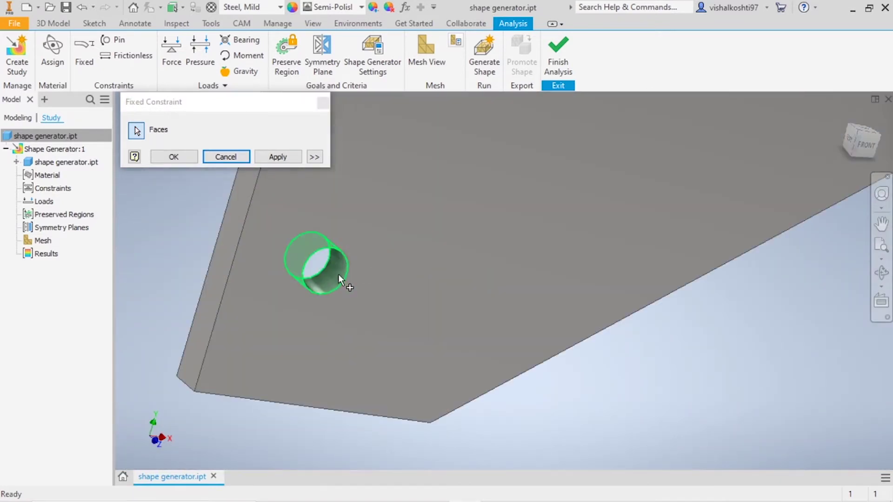
pyautogui.click(314, 158)
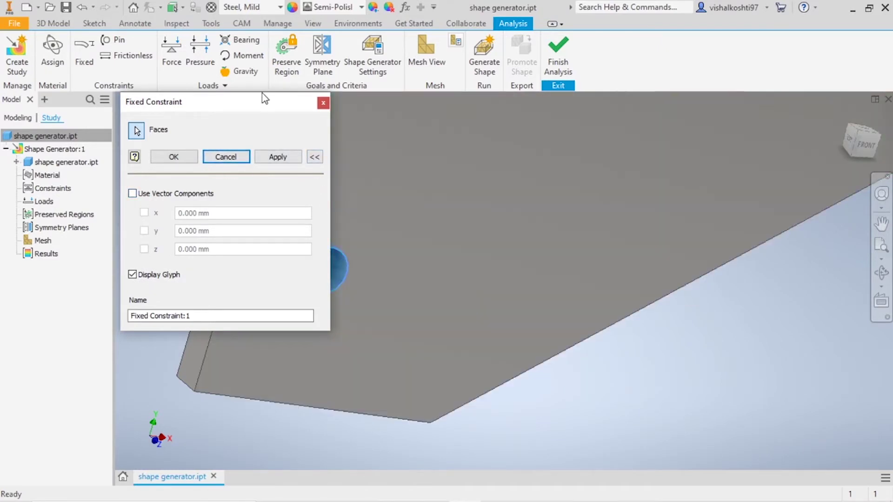
pyautogui.moveTo(247, 105); pyautogui.dragTo(581, 125)
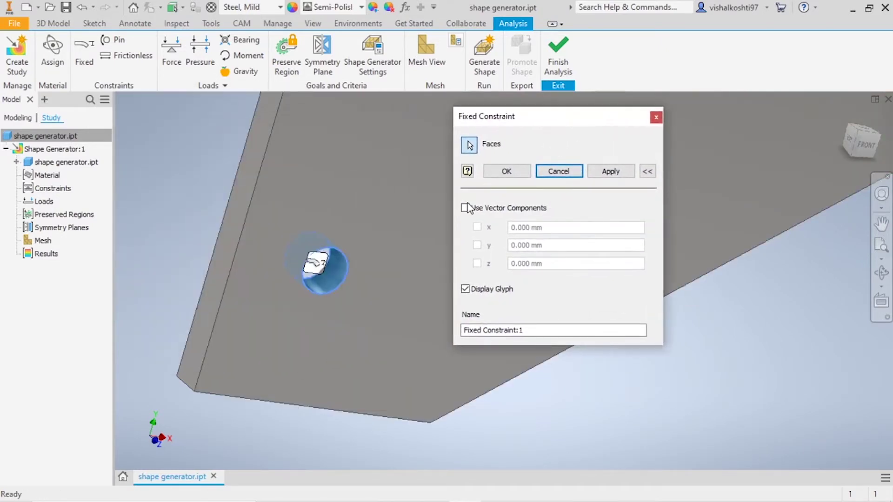
pyautogui.click(520, 170)
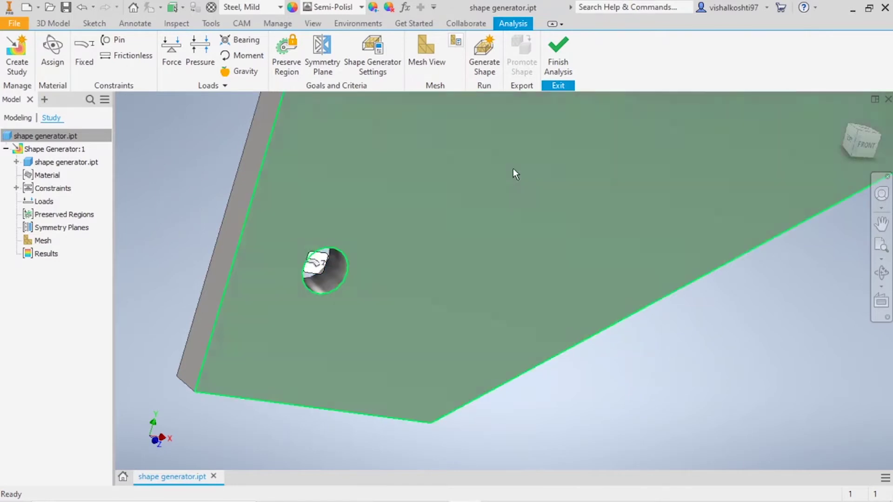
# Apply a 5 MPa pressure load to the plate's long top edge face.
pyautogui.scroll(-10, 490, 297)
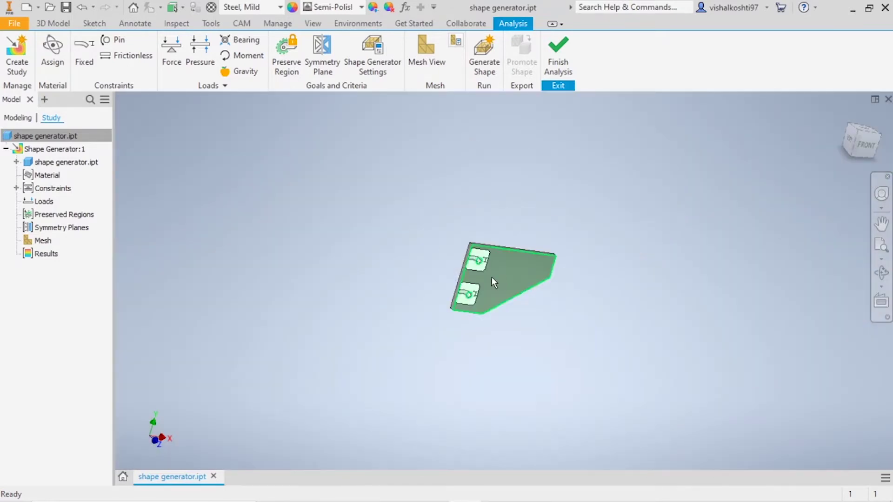
pyautogui.scroll(10, 486, 272)
pyautogui.keyDown('shift'); pyautogui.moveTo(431, 243); pyautogui.dragTo(377, 263, button='middle'); pyautogui.keyUp('shift')
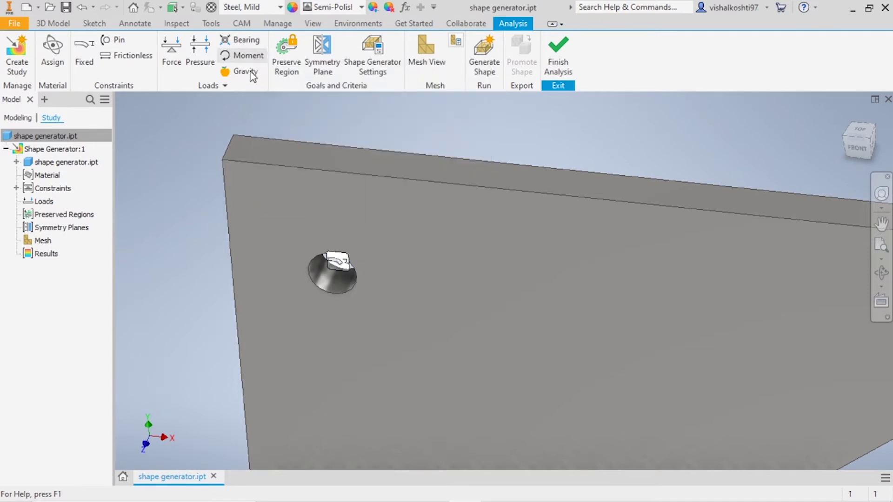
pyautogui.click(196, 65)
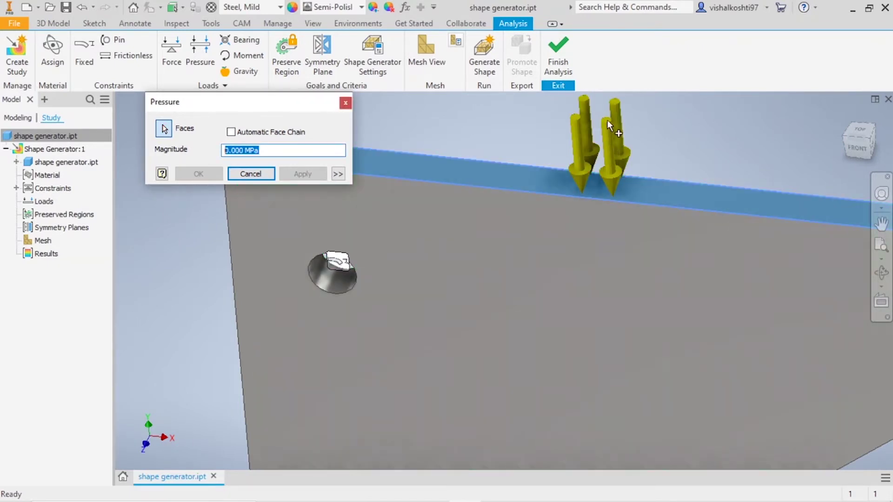
pyautogui.scroll(3, 584, 186)
pyautogui.scroll(-5, 584, 186)
pyautogui.scroll(2, 587, 168)
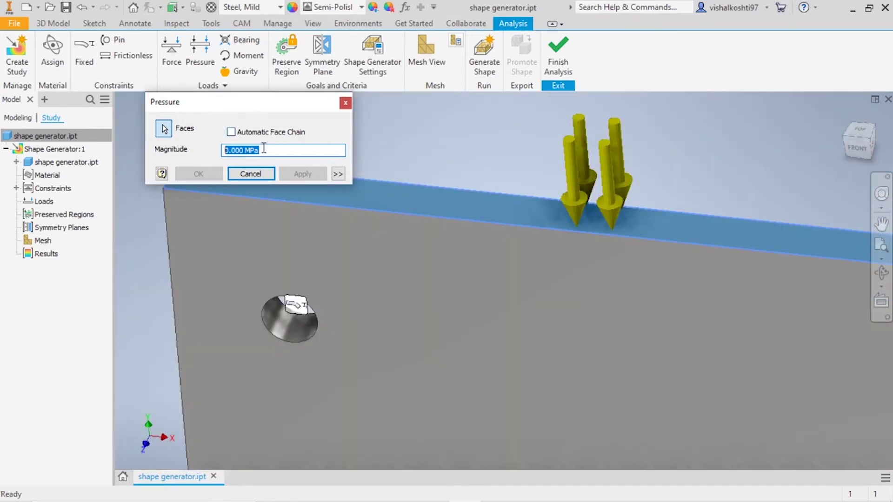
pyautogui.write('5')
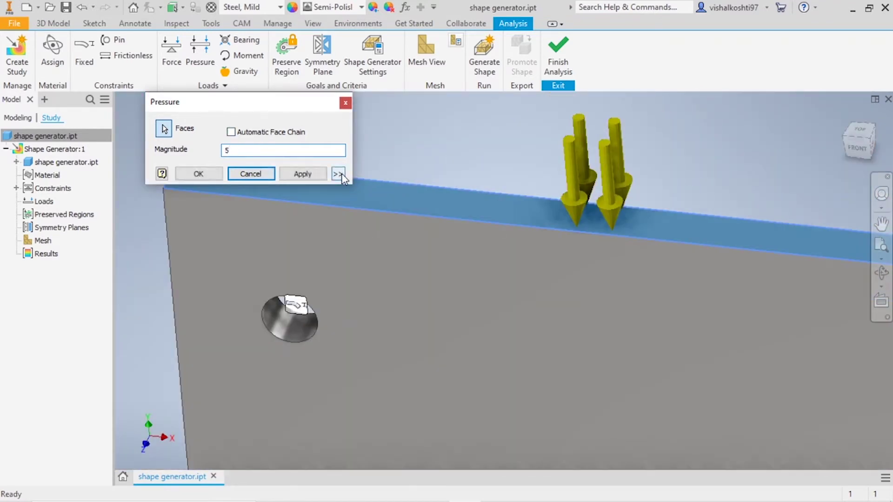
pyautogui.click(339, 174)
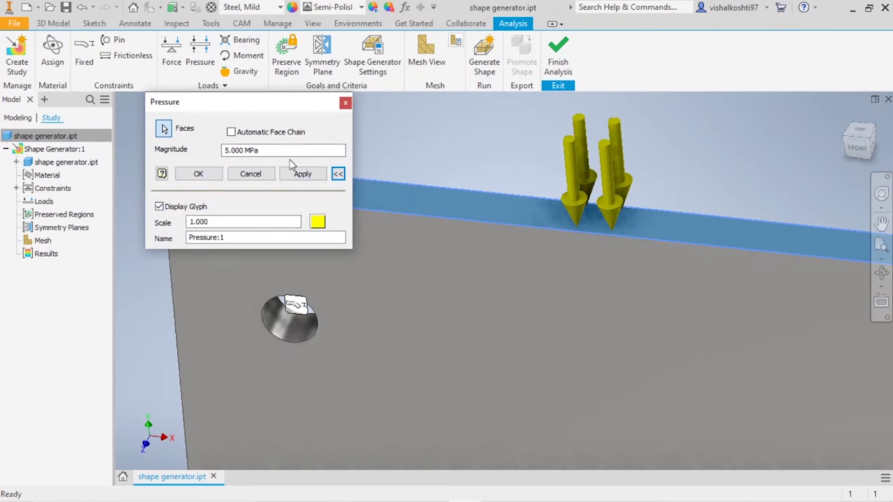
pyautogui.click(205, 176)
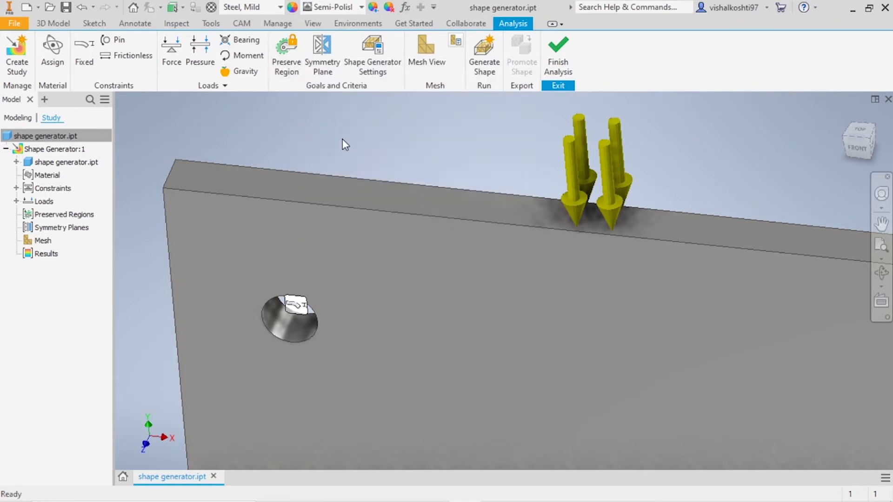
# Preserve a cylindrical region of 12 mm radius around the plate's upper hole.
pyautogui.click(284, 62)
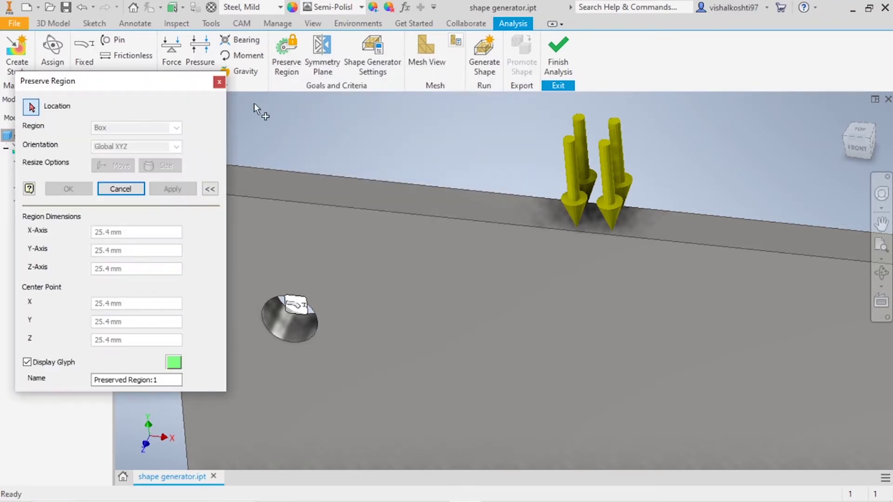
pyautogui.scroll(-3, 499, 144)
pyautogui.press('F6')
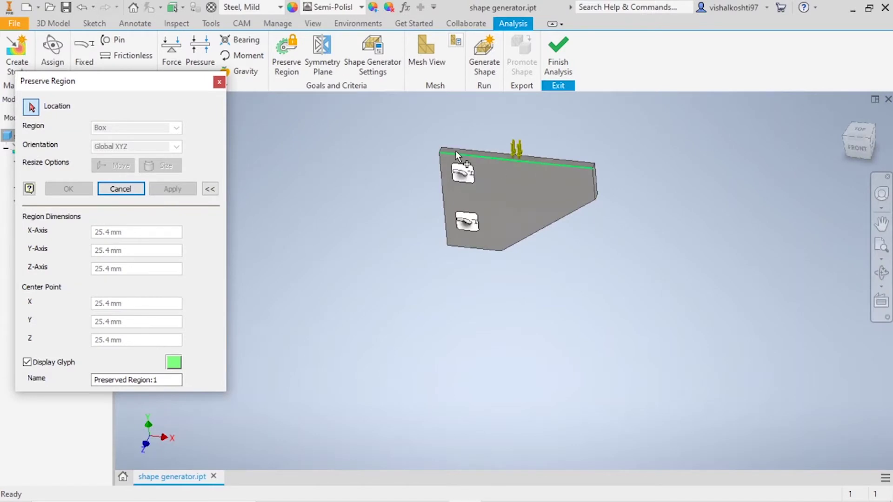
pyautogui.scroll(3, 481, 225)
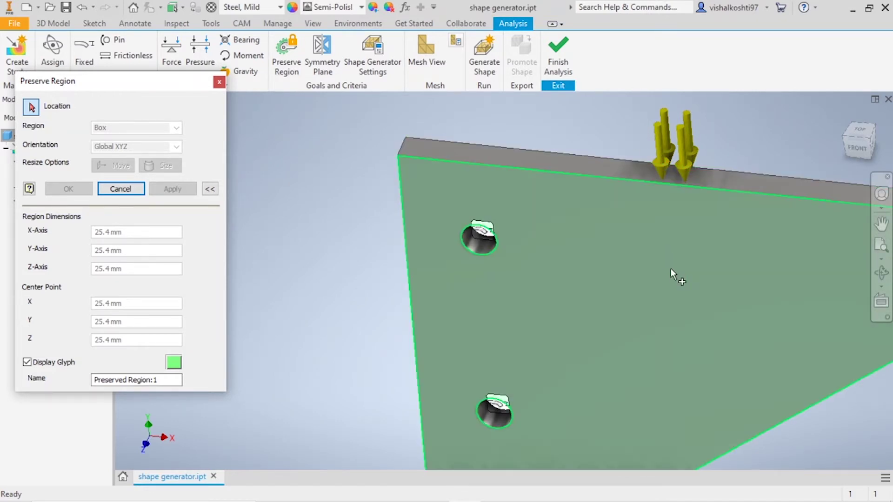
pyautogui.moveTo(691, 289)
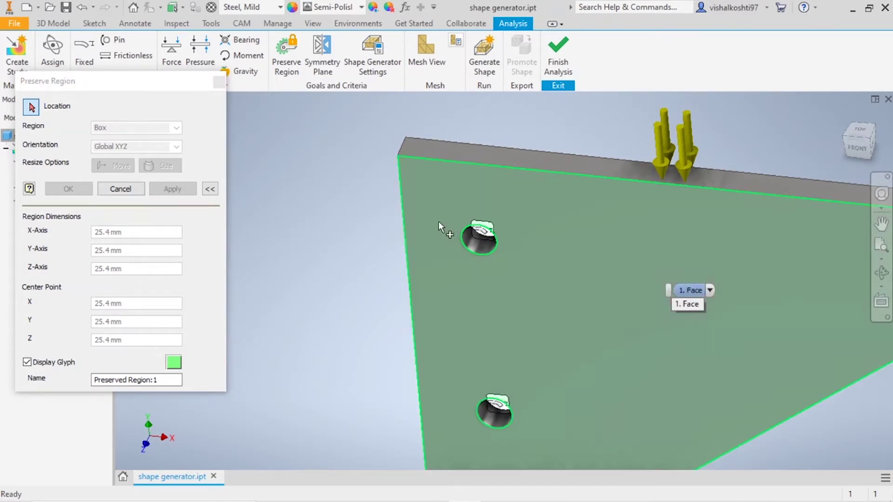
pyautogui.moveTo(163, 80); pyautogui.dragTo(237, 62)
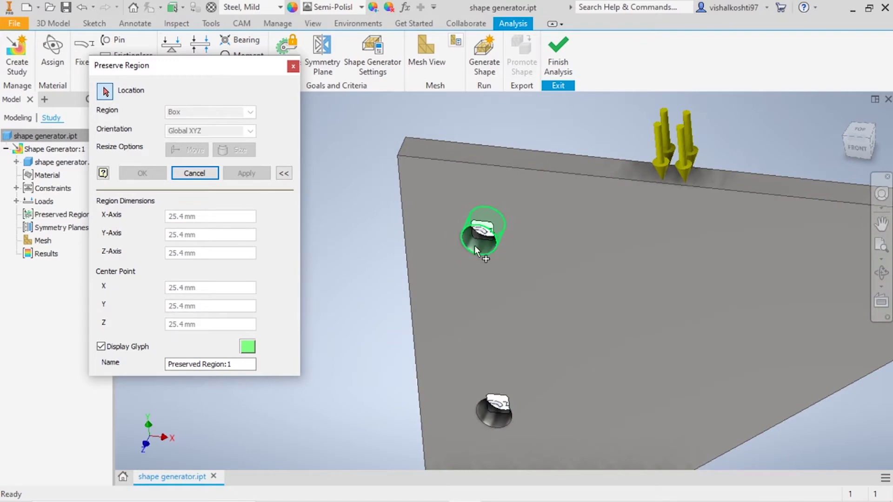
pyautogui.moveTo(475, 251)
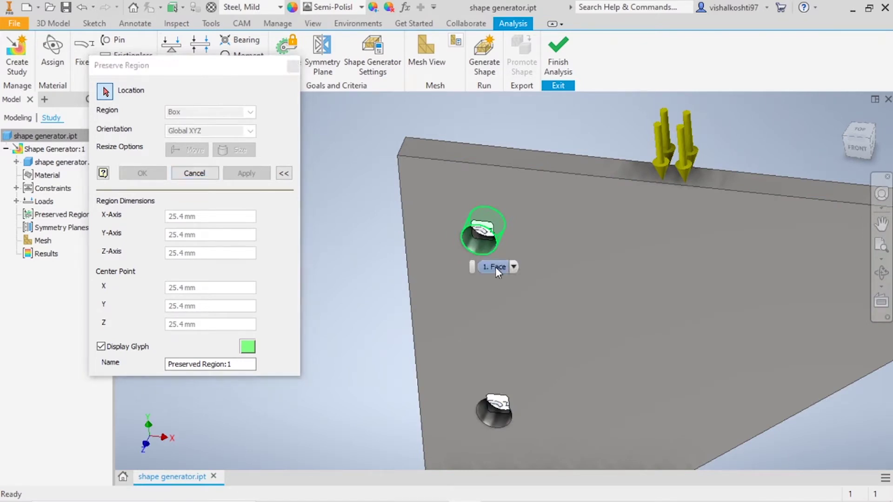
pyautogui.click(475, 251)
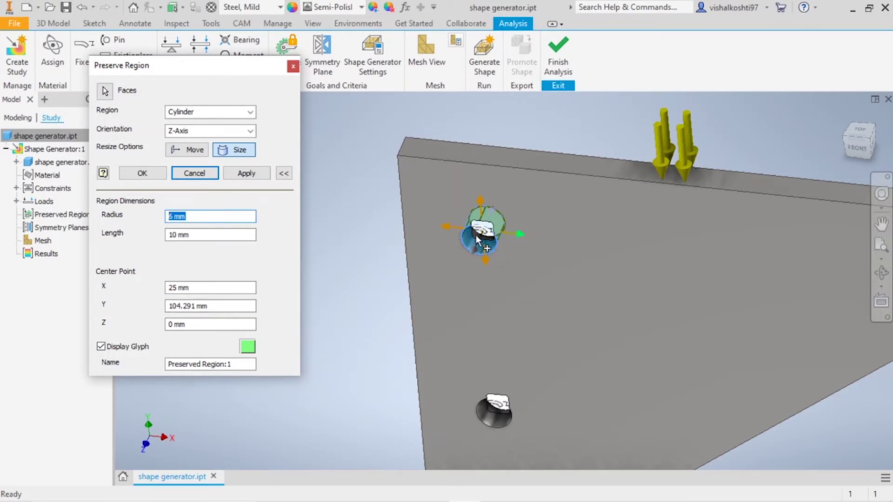
pyautogui.moveTo(520, 240); pyautogui.dragTo(530, 235)
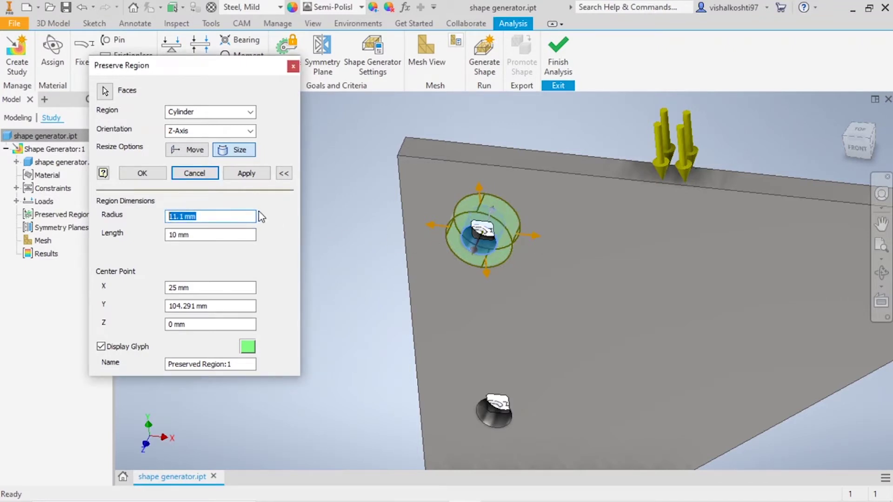
pyautogui.write('15')
pyautogui.press('BackSpace')
pyautogui.write('2')
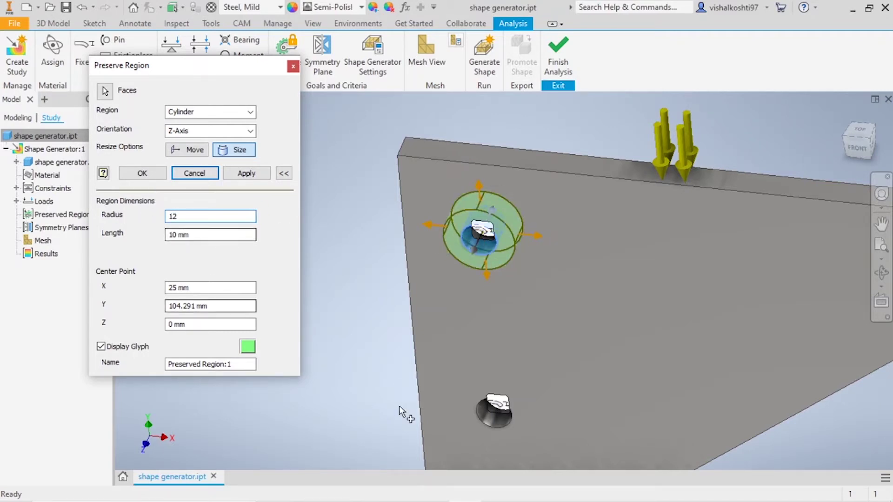
pyautogui.click(246, 174)
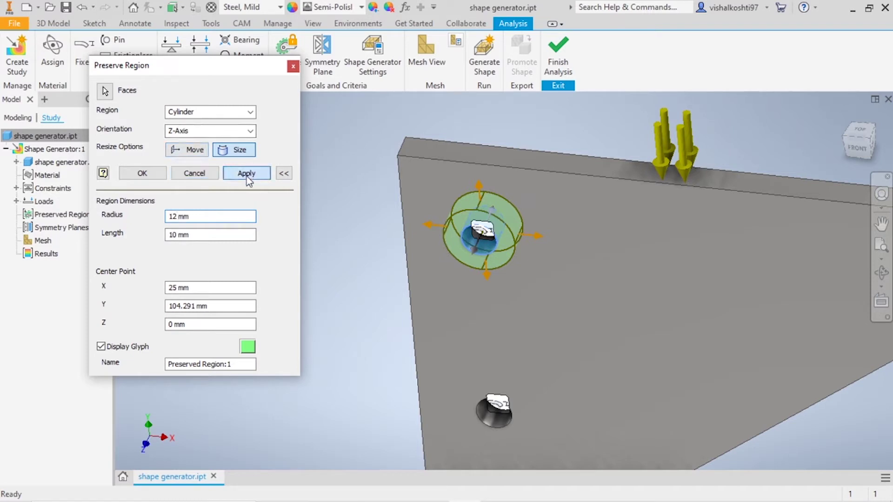
# Add a second cylindrical preserved region of 12 mm radius around the lower hole.
pyautogui.click(496, 424)
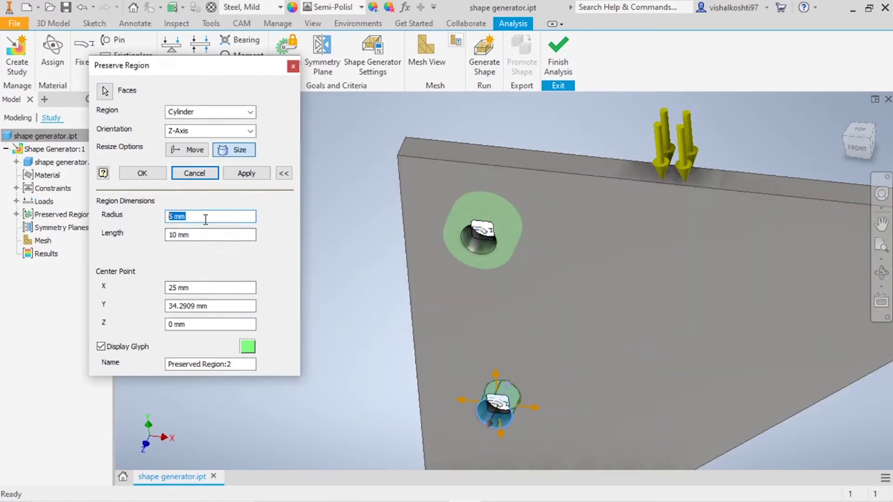
pyautogui.write('12')
pyautogui.moveTo(379, 404); pyautogui.dragTo(386, 374, button='middle')
pyautogui.click(251, 173)
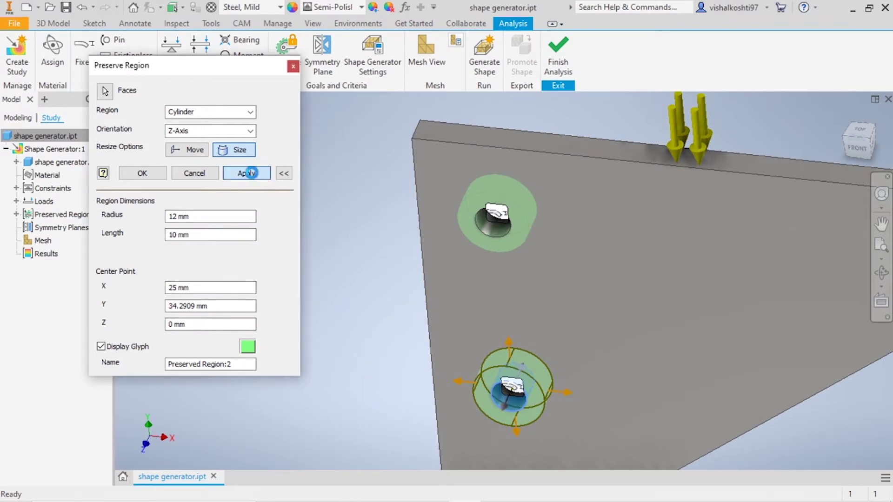
# Preserve a box region 12 mm high along the plate's loaded top face and finish defining preserved regions.
pyautogui.click(595, 148)
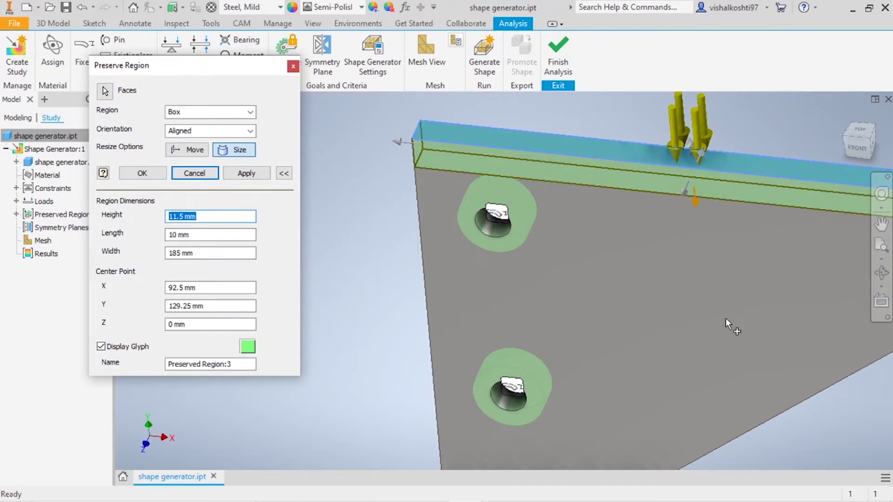
pyautogui.click(859, 147)
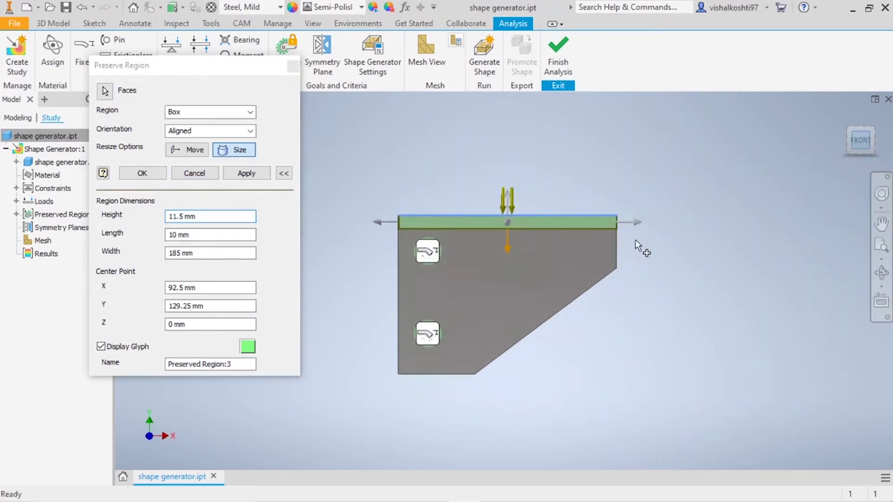
pyautogui.click(186, 216)
pyautogui.doubleClick(186, 216)
pyautogui.write('11')
pyautogui.press('BackSpace')
pyautogui.write('2')
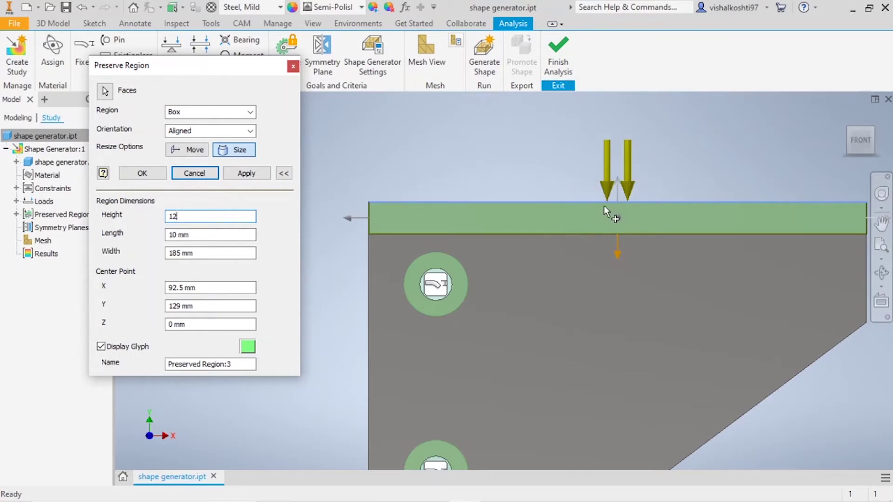
pyautogui.click(245, 171)
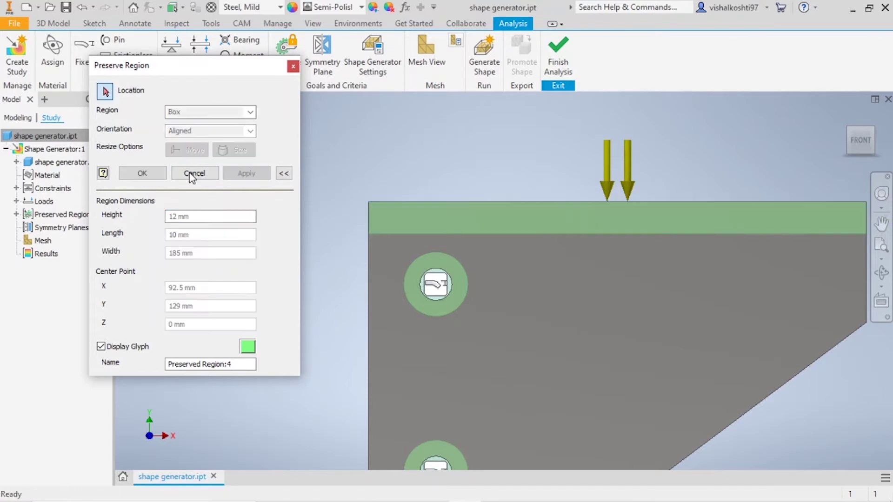
pyautogui.click(191, 173)
# Define a symmetry plane for the plate with only the plane parallel to its large front face active.
pyautogui.scroll(-5, 735, 160)
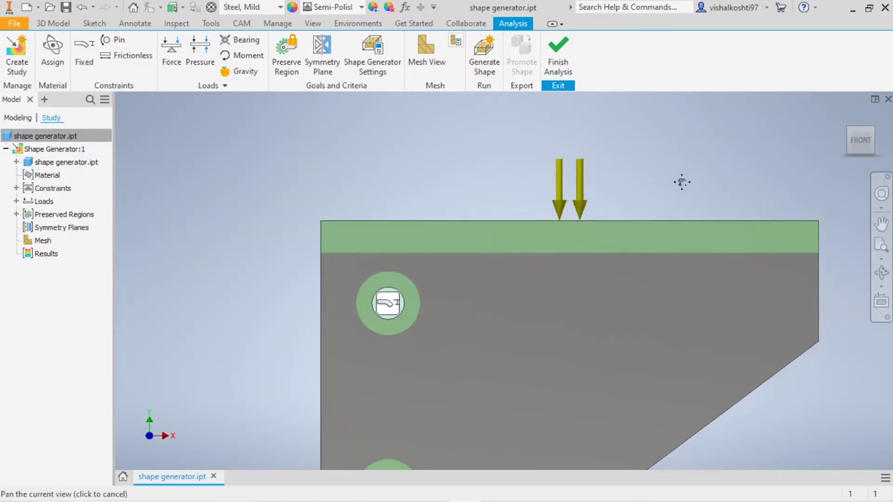
pyautogui.keyDown('shift'); pyautogui.moveTo(738, 194); pyautogui.dragTo(651, 218, button='middle'); pyautogui.keyUp('shift')
pyautogui.click(330, 60)
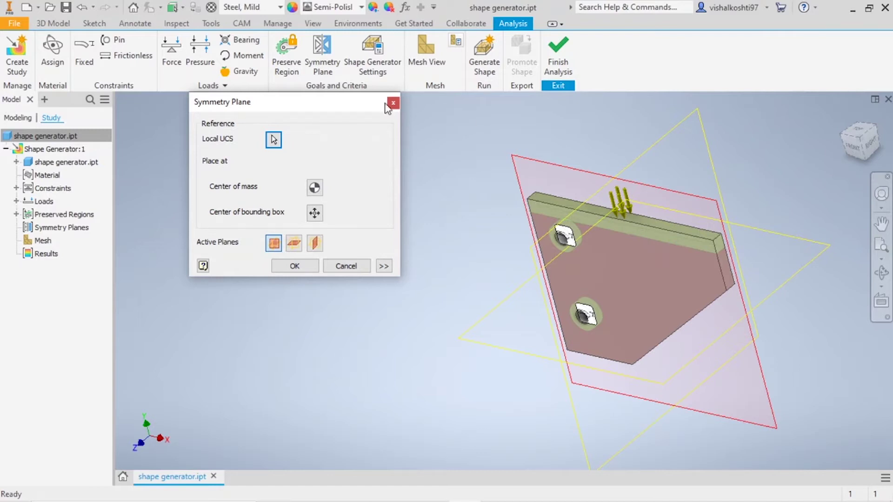
pyautogui.click(294, 243)
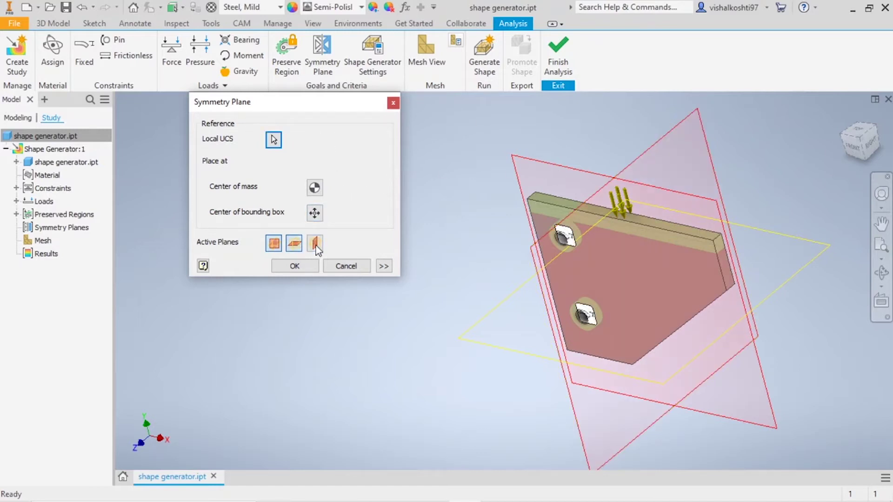
pyautogui.click(317, 249)
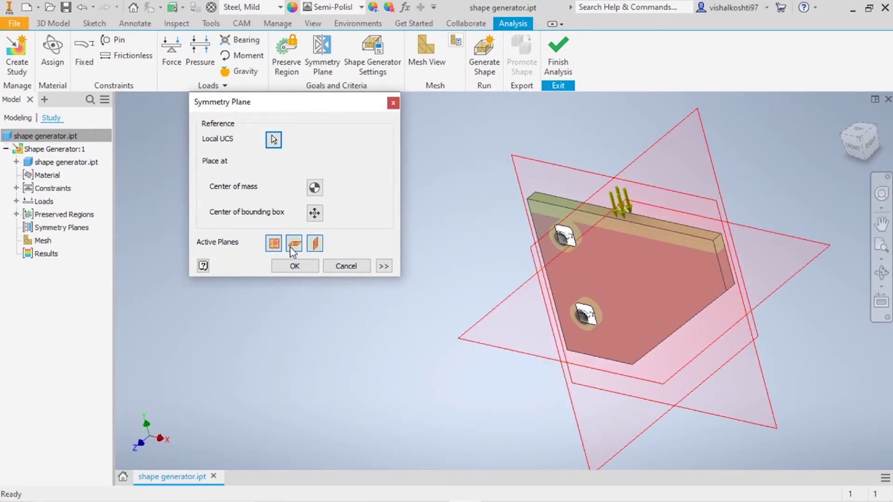
pyautogui.click(274, 243)
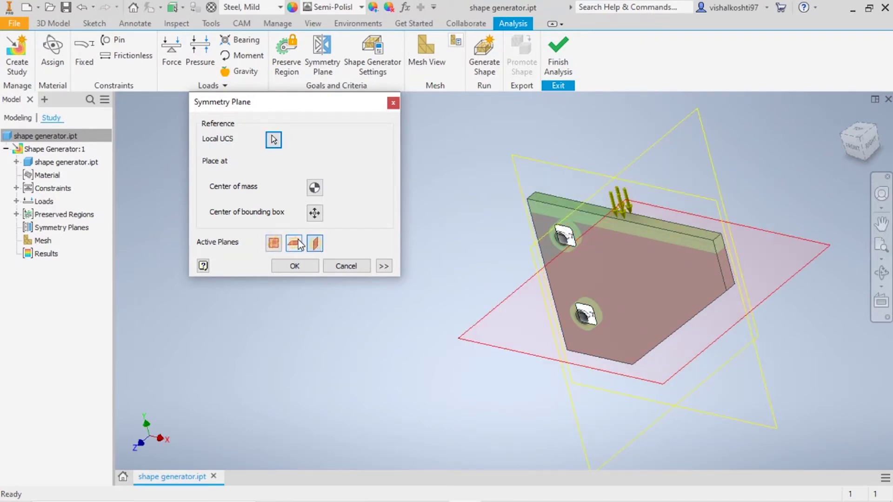
pyautogui.click(311, 250)
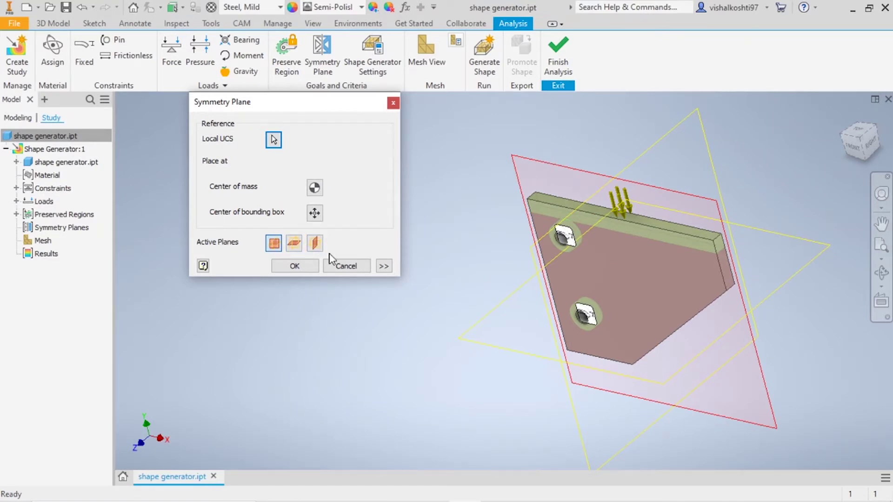
pyautogui.click(307, 268)
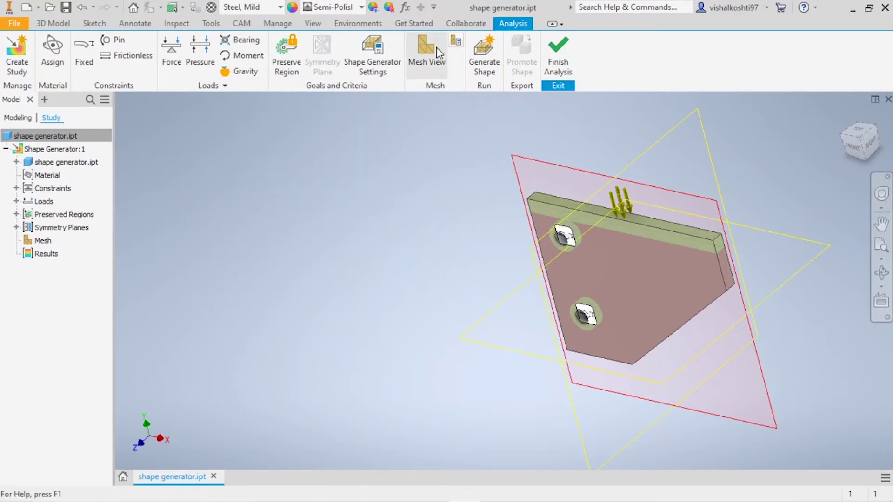
# Set the Shape Generator criteria to reduce the original mass by 60% and use a mesh resolution of 2.0.
pyautogui.click(395, 64)
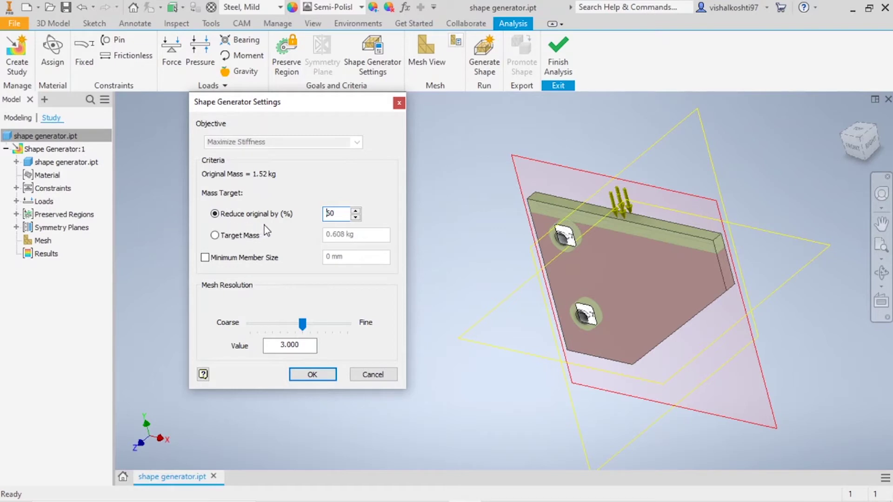
pyautogui.doubleClick(338, 214)
pyautogui.click(251, 239)
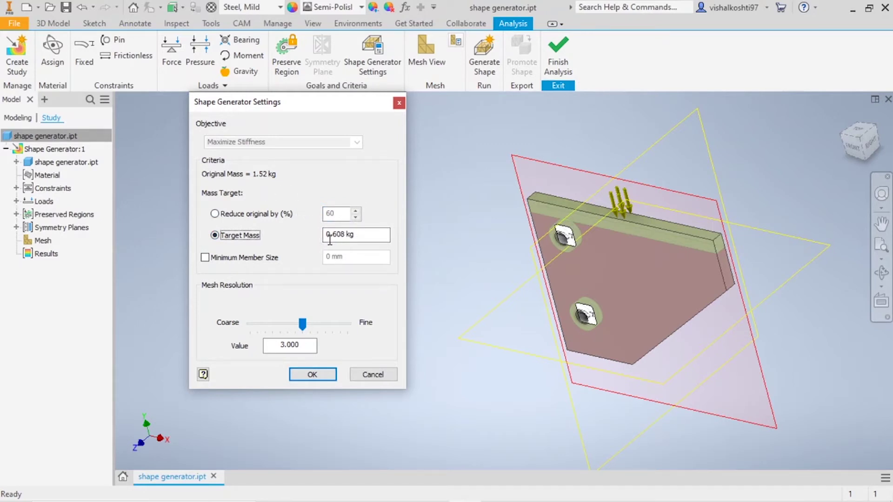
pyautogui.click(325, 239)
pyautogui.click(271, 217)
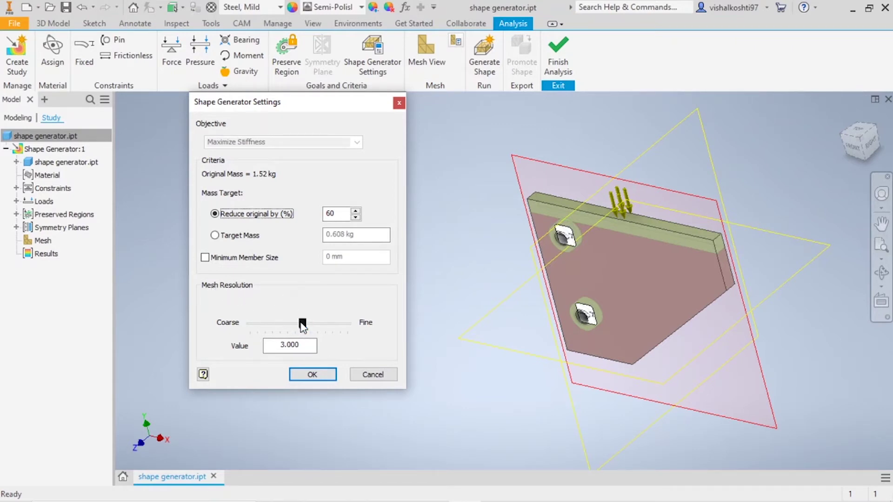
pyautogui.moveTo(303, 326); pyautogui.dragTo(334, 335)
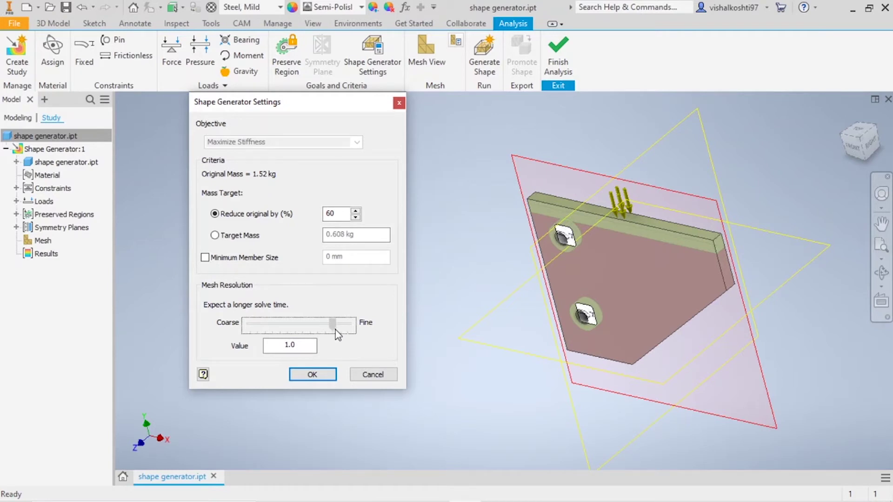
pyautogui.moveTo(336, 330); pyautogui.dragTo(318, 333)
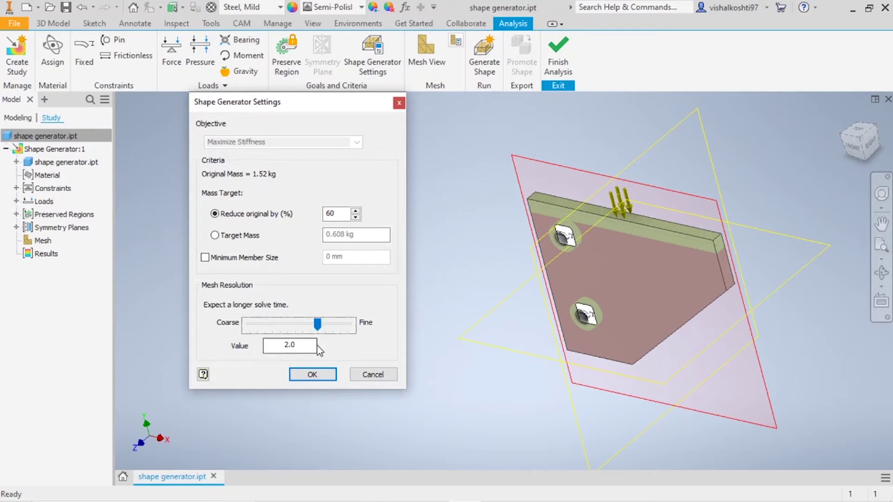
pyautogui.click(325, 377)
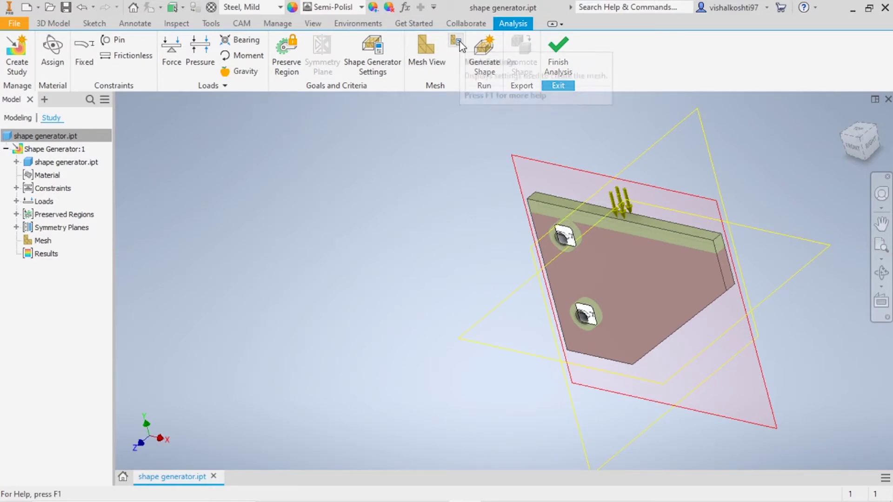
# Review the element size values in the mesh settings and recheck the mass target and mesh resolution criteria.
pyautogui.click(458, 43)
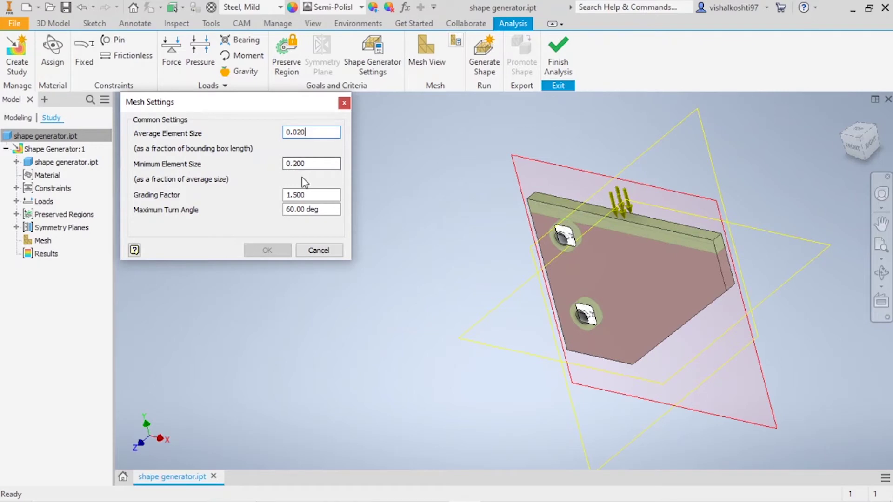
pyautogui.click(310, 252)
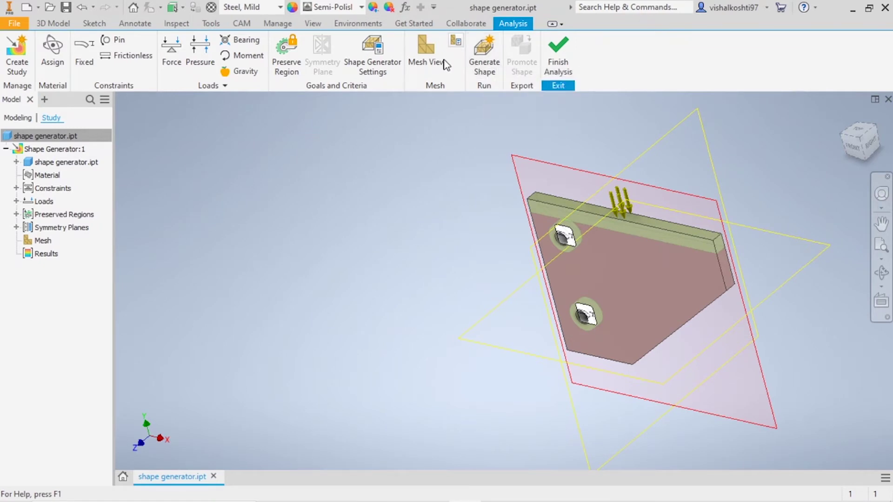
pyautogui.click(368, 55)
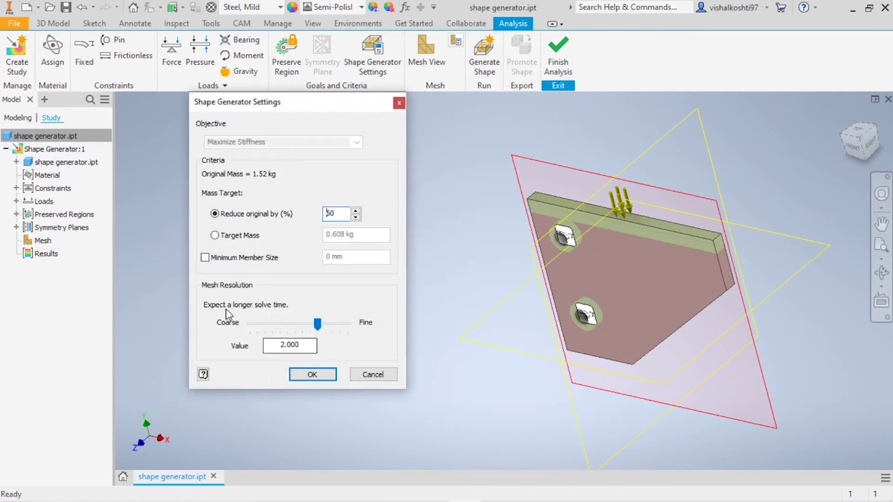
pyautogui.click(311, 373)
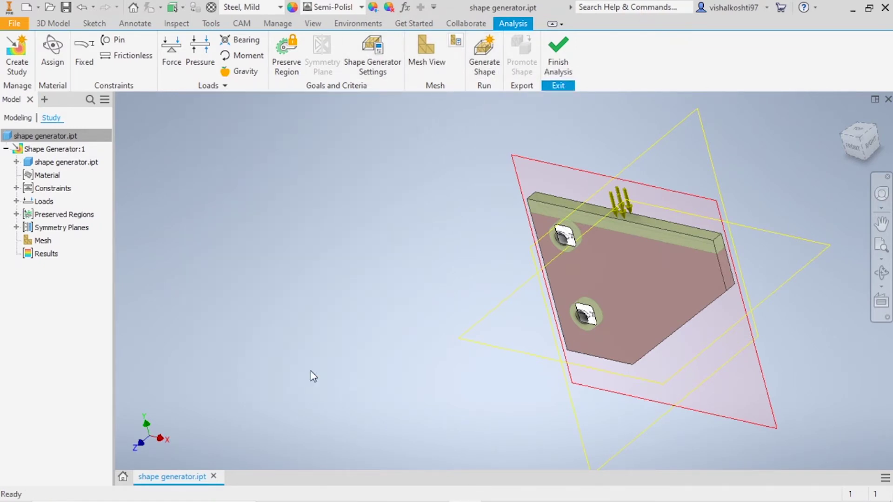
# Run Generate Shape on the study and check the solver's warnings list while it computes.
pyautogui.click(484, 65)
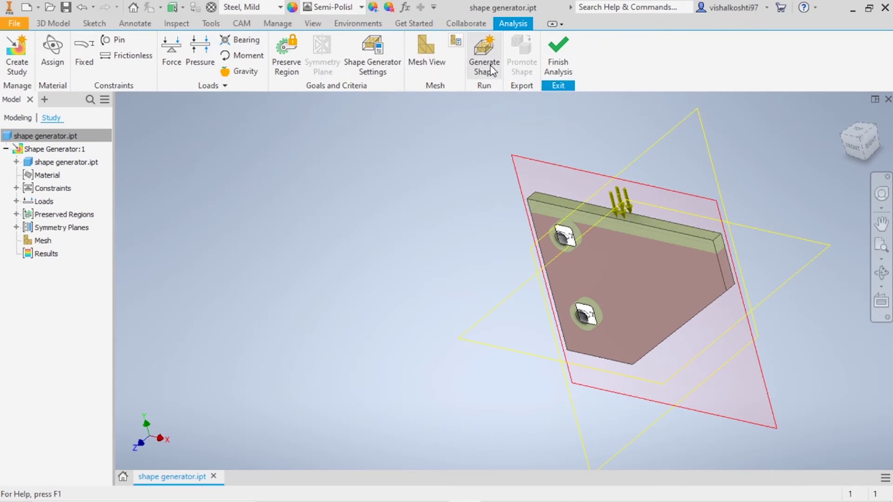
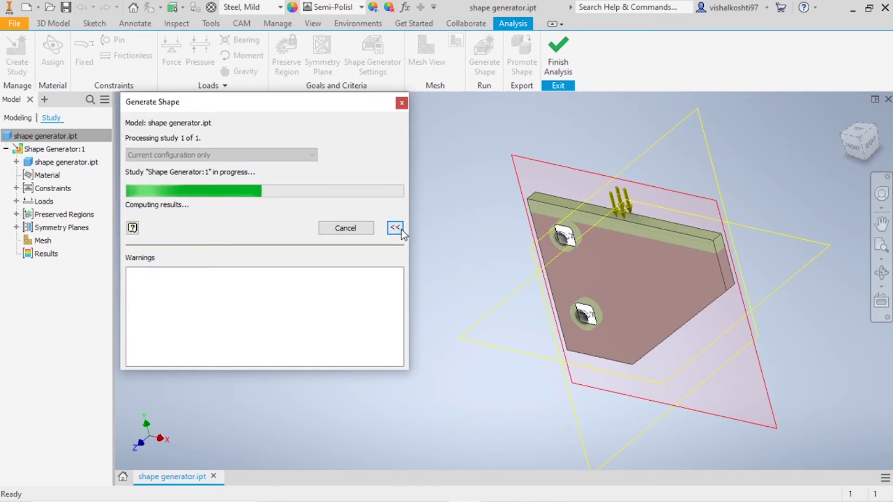
pyautogui.click(395, 228)
pyautogui.click(396, 228)
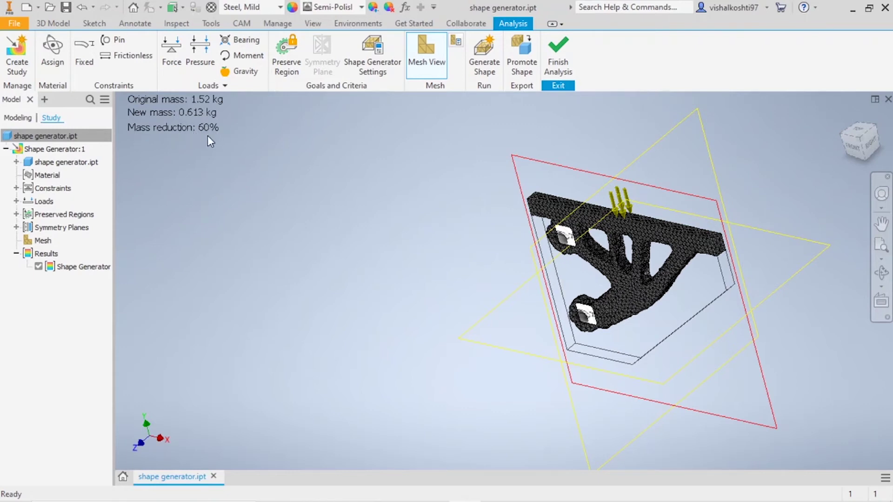
# Examine the generated lightweight mesh from several angles, including the loaded strip, the ribs and both hole regions.
pyautogui.keyDown('shift'); pyautogui.moveTo(500, 287); pyautogui.dragTo(561, 255, button='middle'); pyautogui.keyUp('shift')
pyautogui.scroll(6, 562, 254)
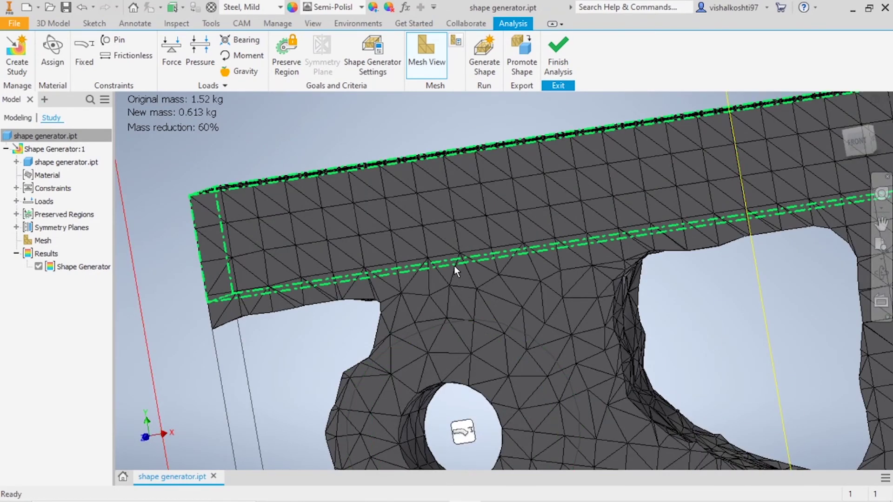
pyautogui.scroll(-6, 454, 266)
pyautogui.keyDown('shift'); pyautogui.moveTo(381, 279); pyautogui.dragTo(459, 233, button='middle'); pyautogui.keyUp('shift')
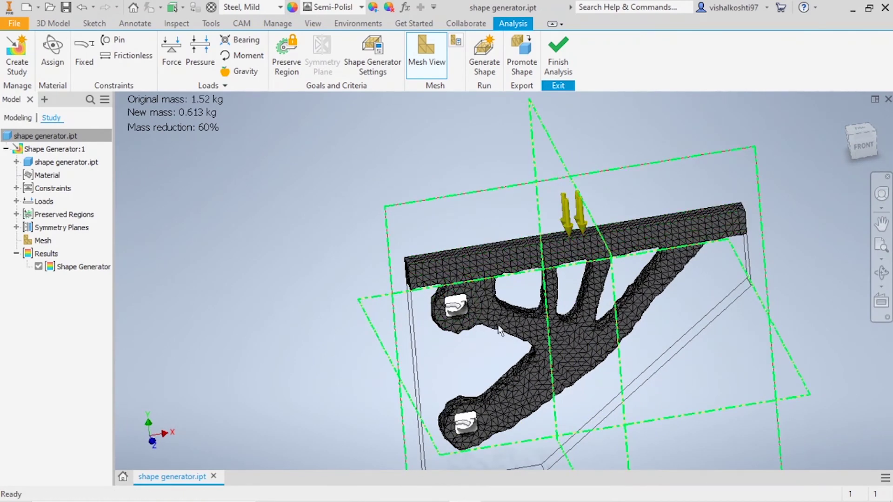
pyautogui.scroll(3, 658, 267)
pyautogui.scroll(-3, 650, 271)
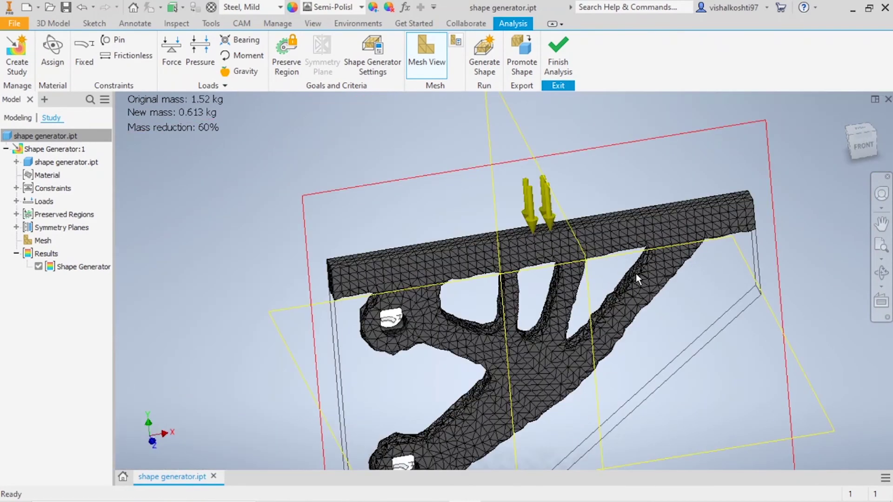
pyautogui.scroll(3, 635, 273)
pyautogui.scroll(-5, 472, 241)
pyautogui.scroll(4, 437, 281)
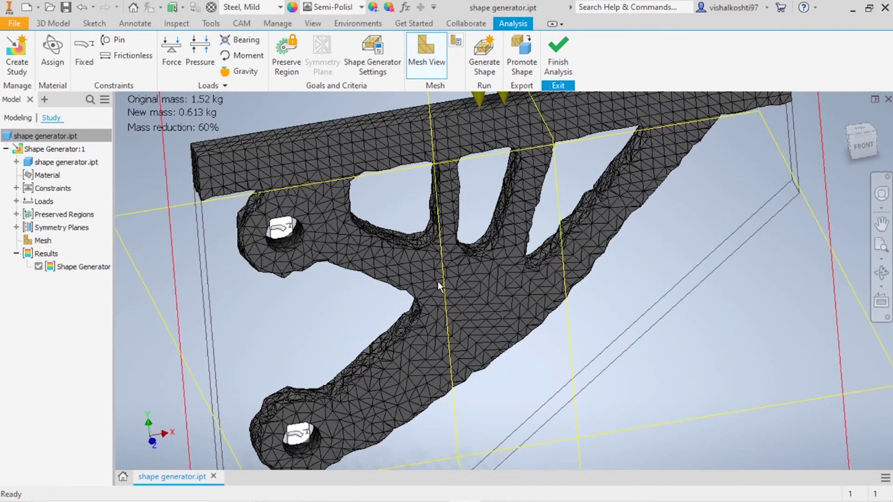
pyautogui.scroll(2, 314, 287)
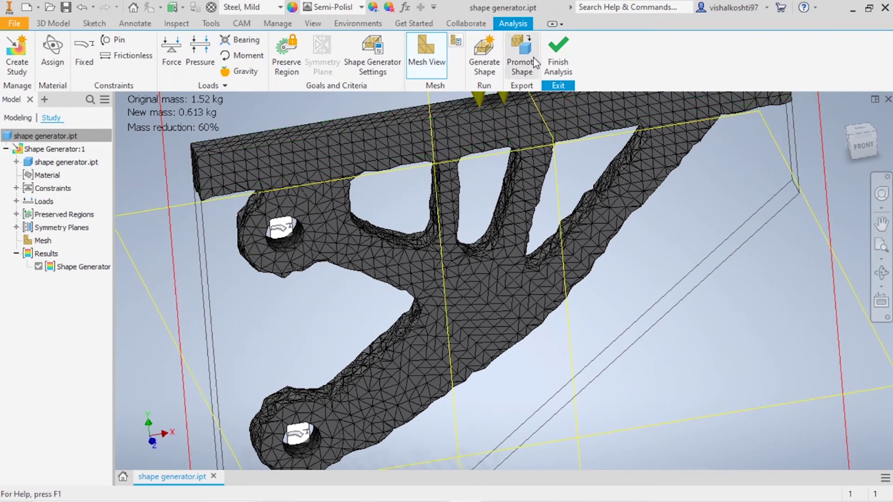
# Promote the generated shape to the current part file and dismiss the notice.
pyautogui.click(513, 66)
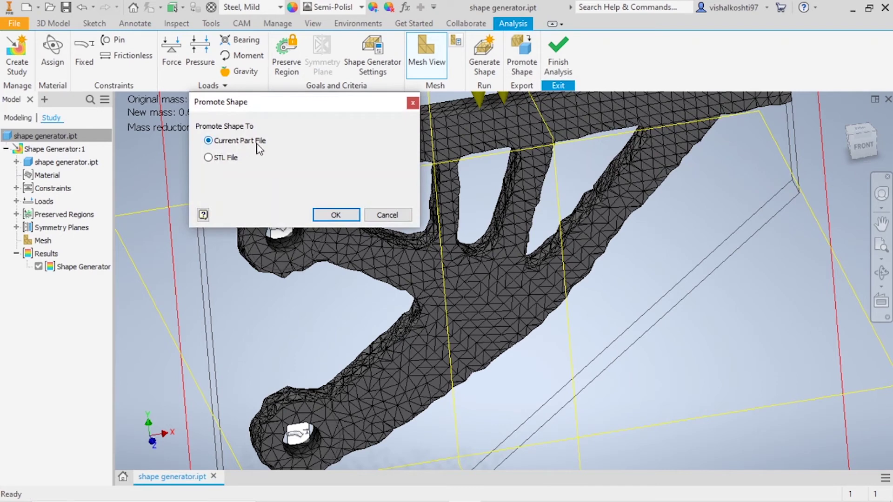
pyautogui.click(336, 214)
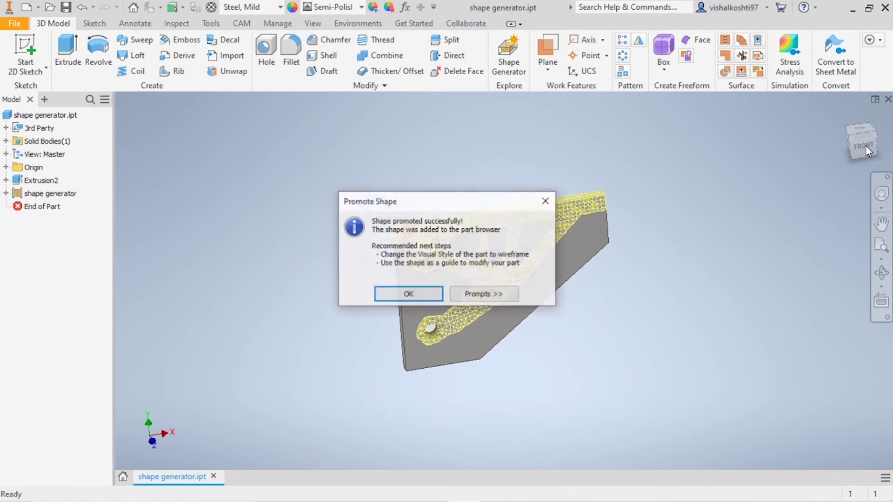
pyautogui.click(408, 294)
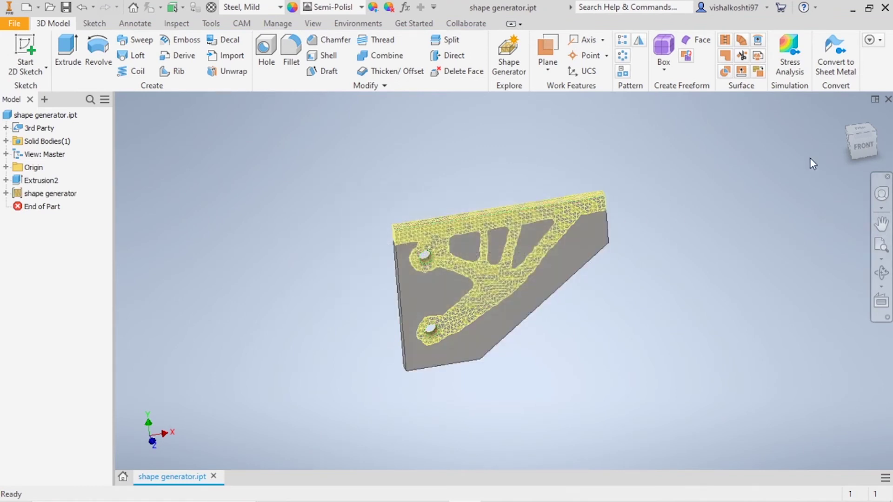
# Start a 2D sketch on the plate's front face, viewed from the front with the promoted mesh as a guide.
pyautogui.click(863, 145)
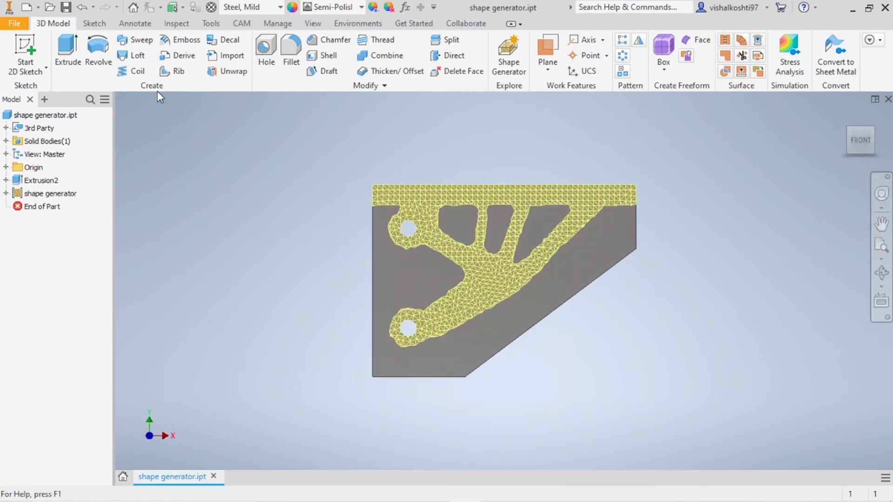
pyautogui.click(16, 77)
pyautogui.click(36, 95)
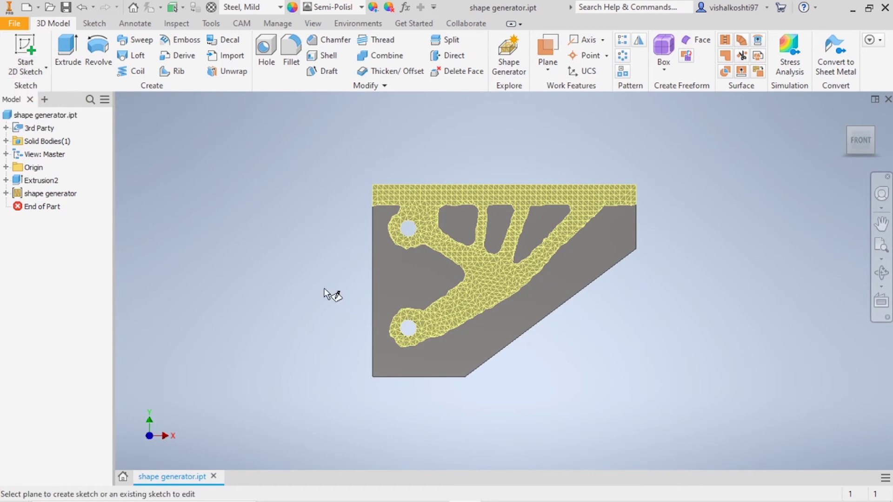
pyautogui.click(462, 211)
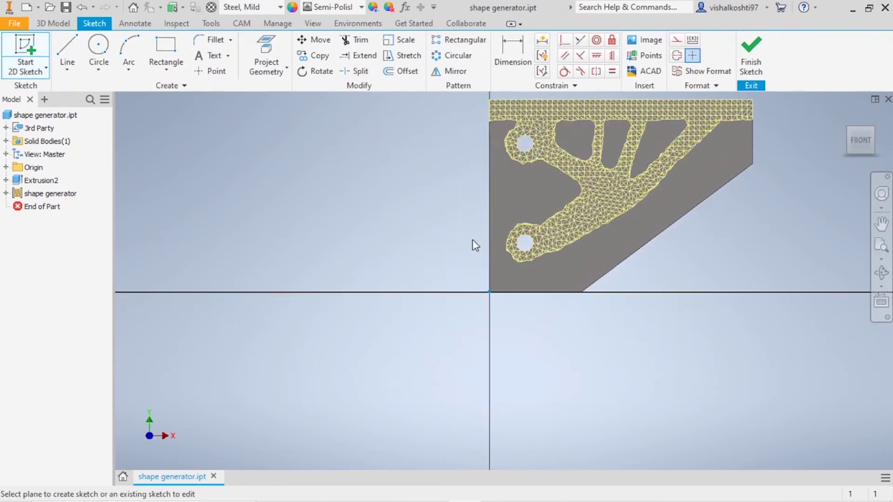
pyautogui.scroll(3, 529, 237)
pyautogui.scroll(5, 372, 188)
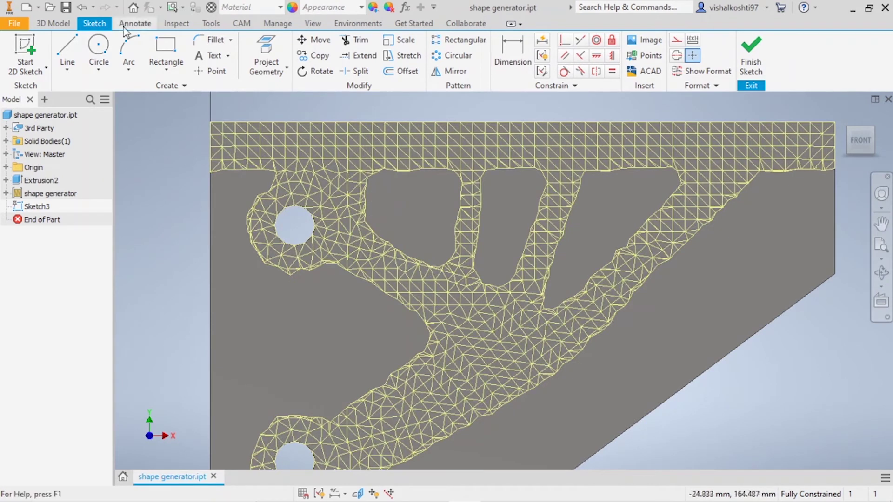
# Begin a control vertex spline at the plate's left edge below the top strip, tracing around the upper hole and through the concave recess.
pyautogui.click(67, 69)
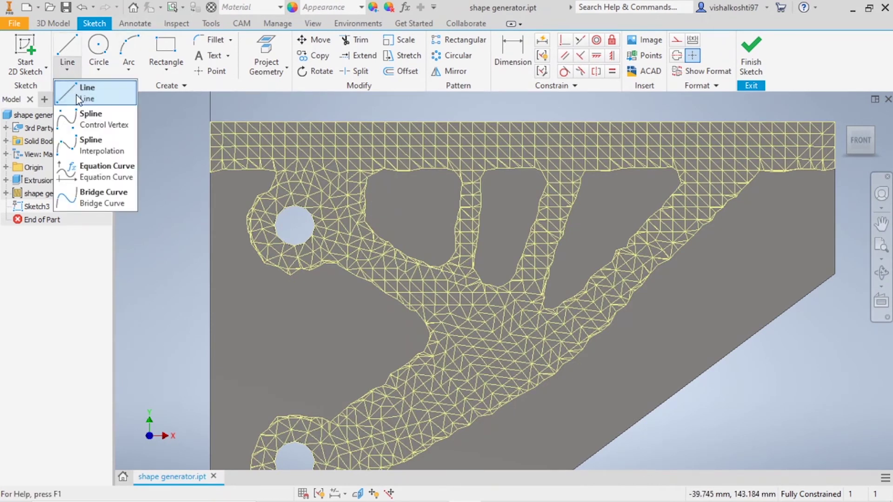
pyautogui.click(88, 122)
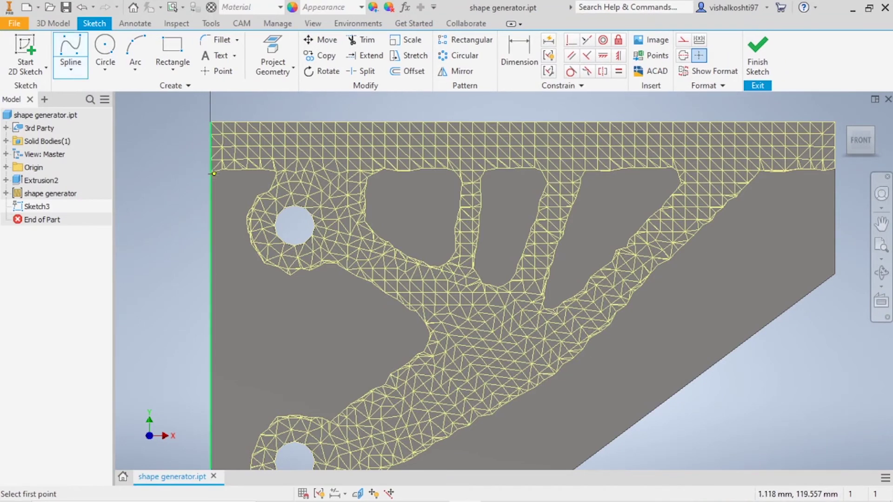
pyautogui.click(210, 173)
pyautogui.click(246, 173)
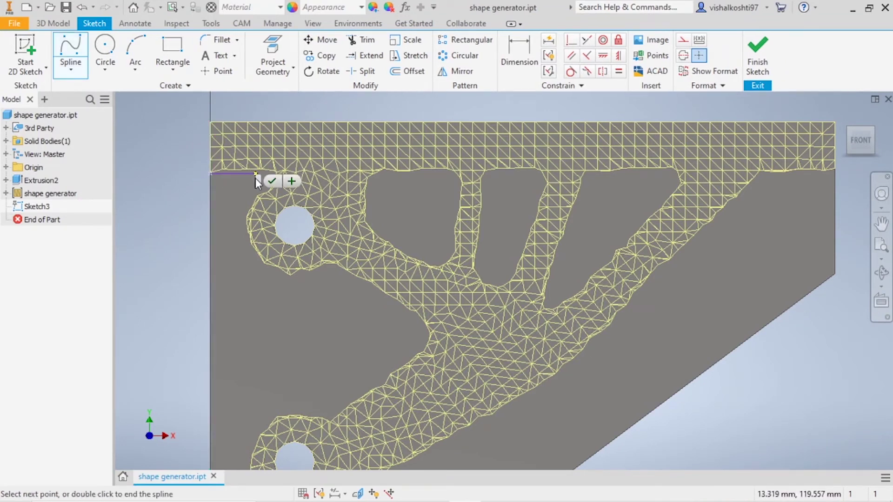
pyautogui.click(240, 215)
pyautogui.click(253, 277)
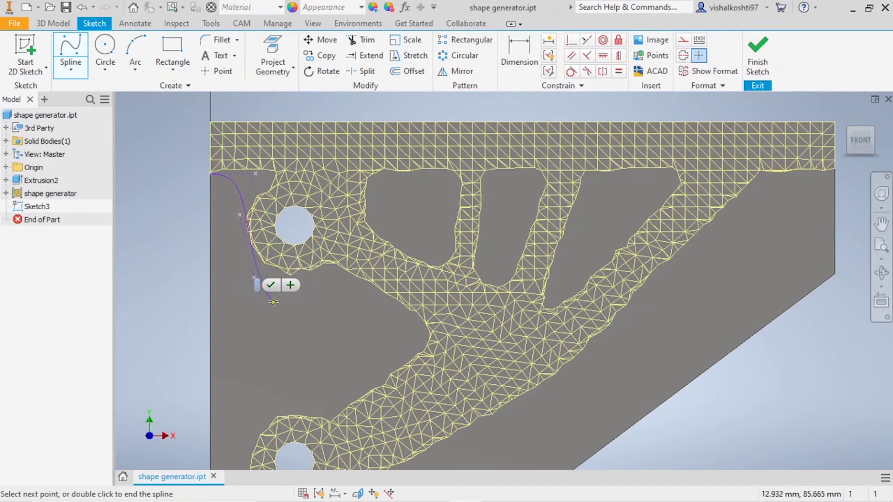
pyautogui.click(269, 273)
pyautogui.click(330, 273)
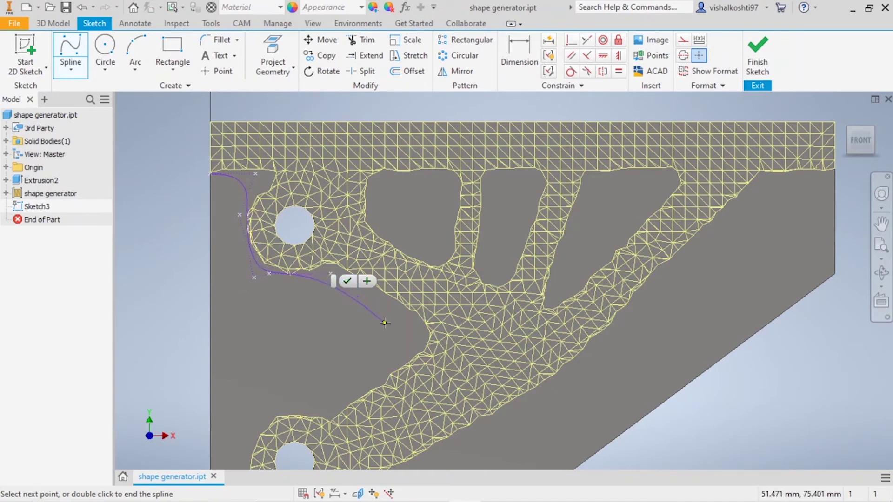
pyautogui.click(402, 323)
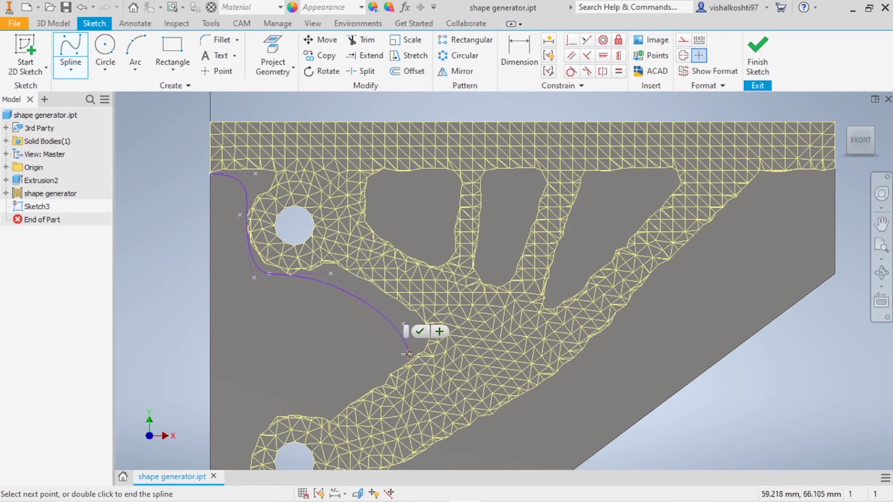
pyautogui.click(337, 403)
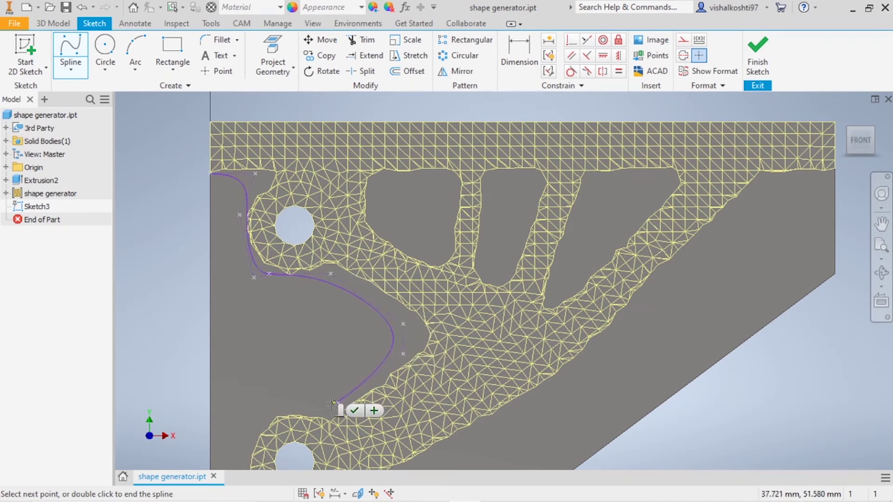
pyautogui.click(272, 403)
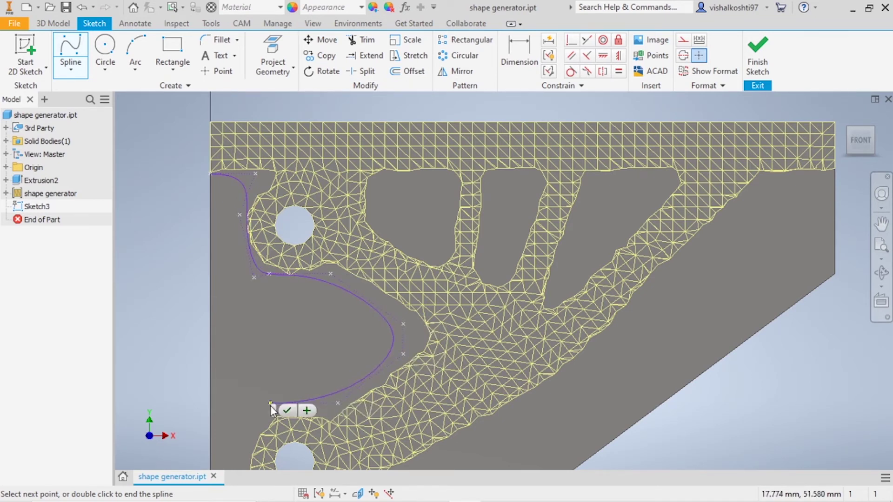
# Continue the spline around the outer side of the lower hole region to the start of the mesh's lower diagonal edge.
pyautogui.click(251, 438)
pyautogui.scroll(5, 255, 386)
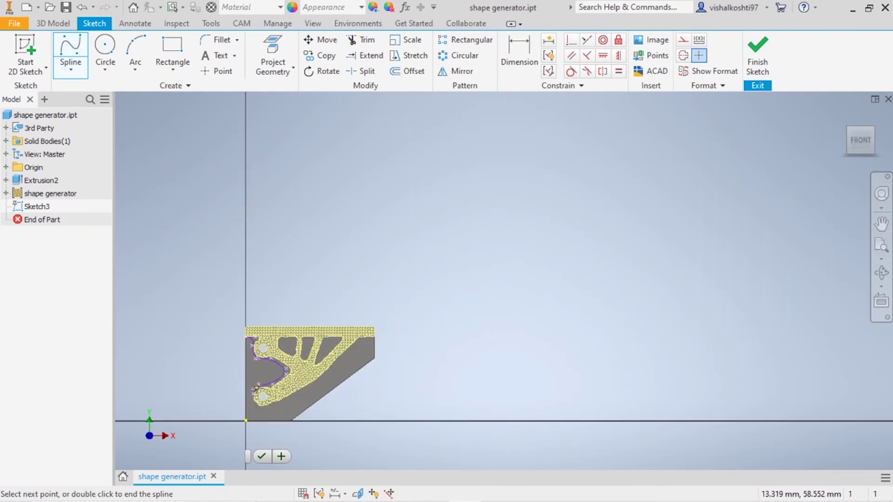
pyautogui.scroll(-5, 255, 387)
pyautogui.scroll(4, 255, 386)
pyautogui.scroll(-8, 251, 372)
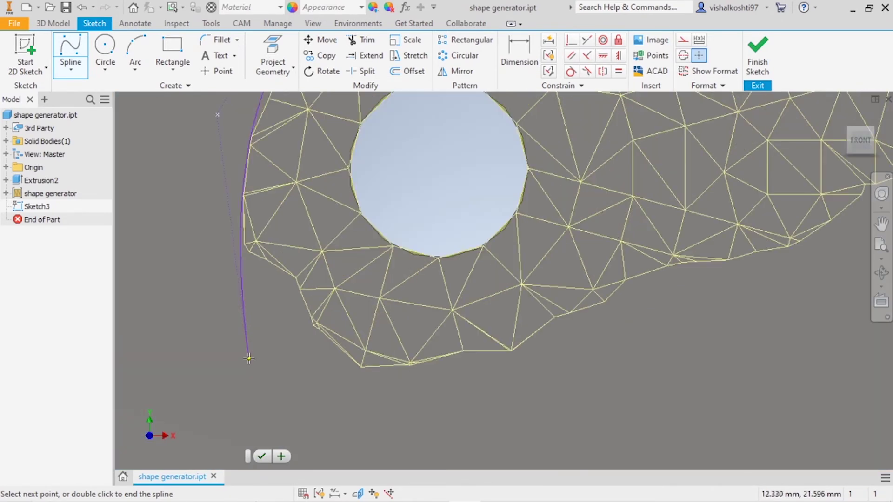
pyautogui.scroll(5, 249, 358)
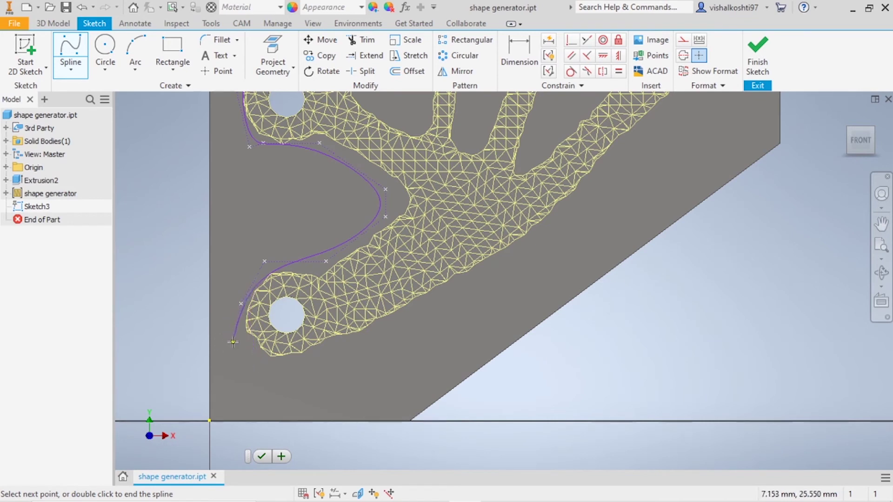
pyautogui.click(233, 343)
pyautogui.click(283, 373)
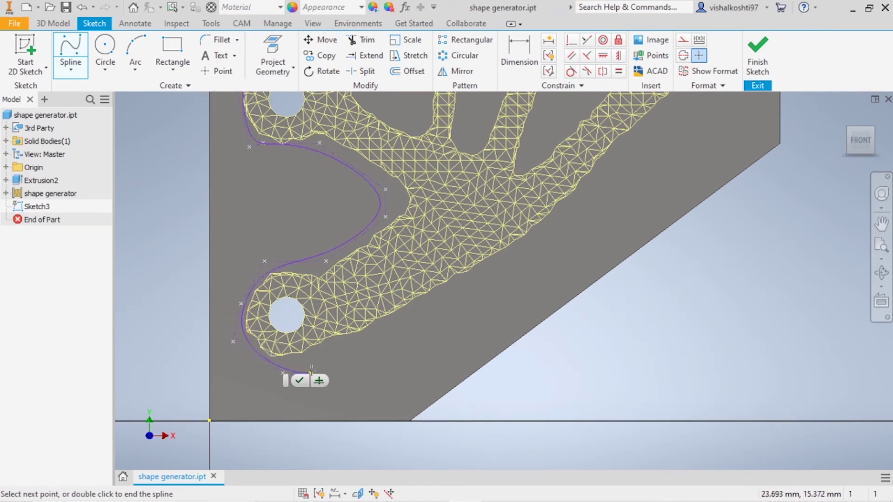
pyautogui.click(364, 346)
# Trace the mesh's lower diagonal edge up to the plate's right edge just below the top strip and finish the spline.
pyautogui.click(464, 282)
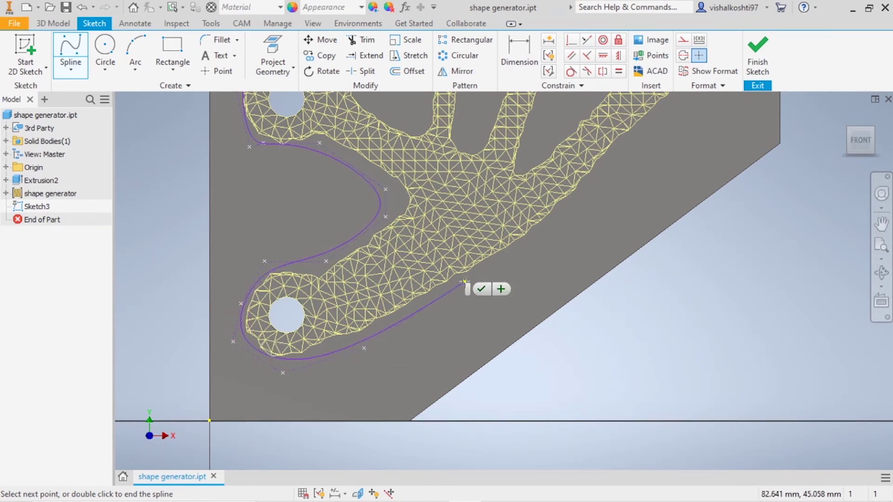
pyautogui.click(566, 210)
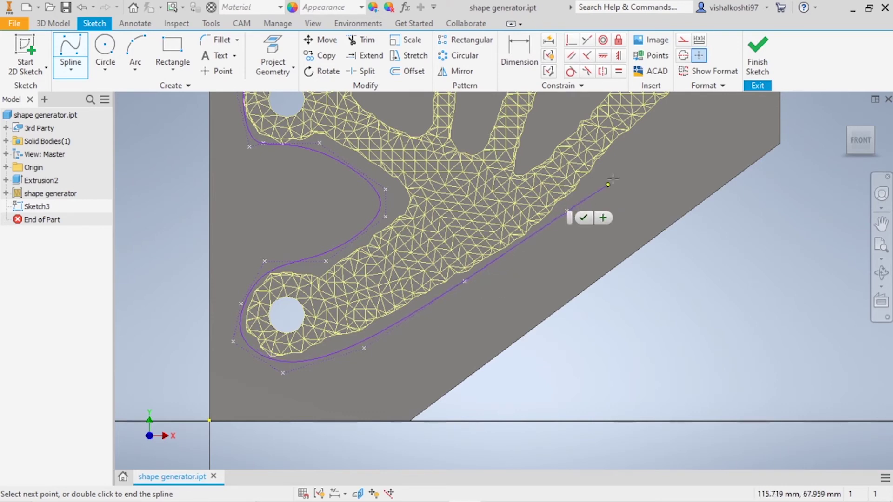
pyautogui.click(620, 154)
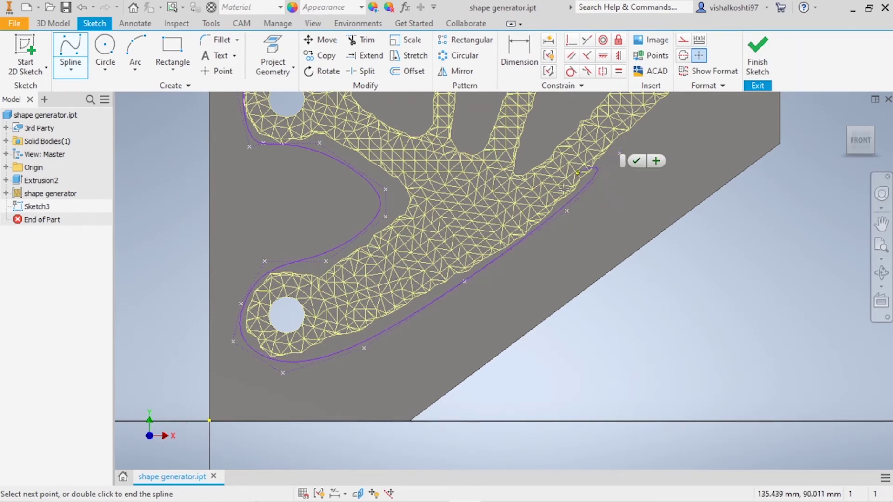
pyautogui.scroll(-5, 564, 188)
pyautogui.scroll(8, 601, 171)
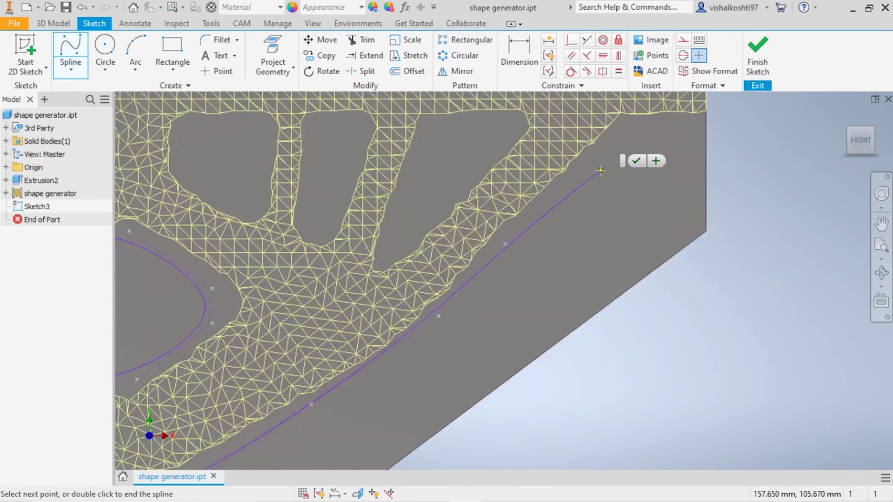
pyautogui.click(560, 190)
pyautogui.click(604, 147)
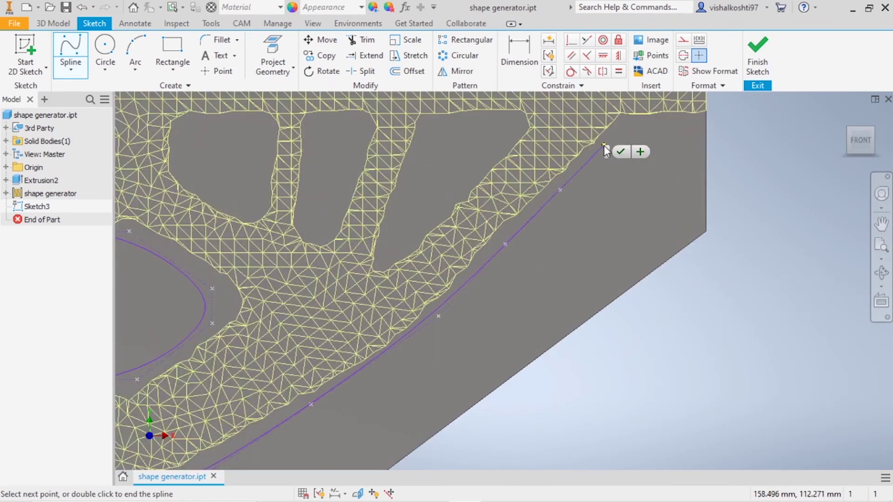
pyautogui.click(635, 127)
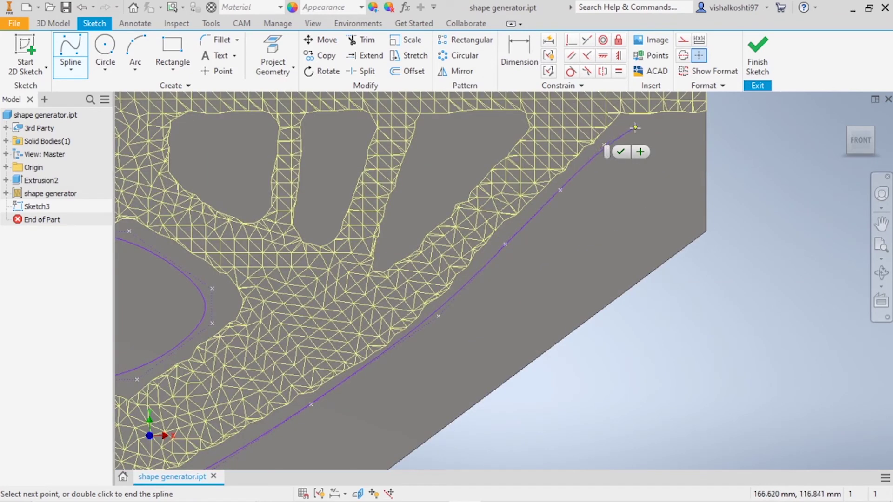
pyautogui.click(708, 122)
pyautogui.click(707, 122)
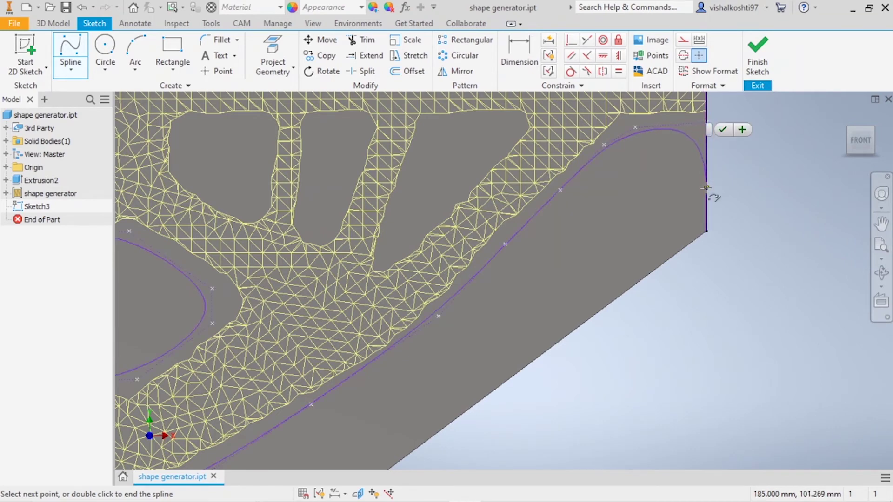
pyautogui.doubleClick(713, 128)
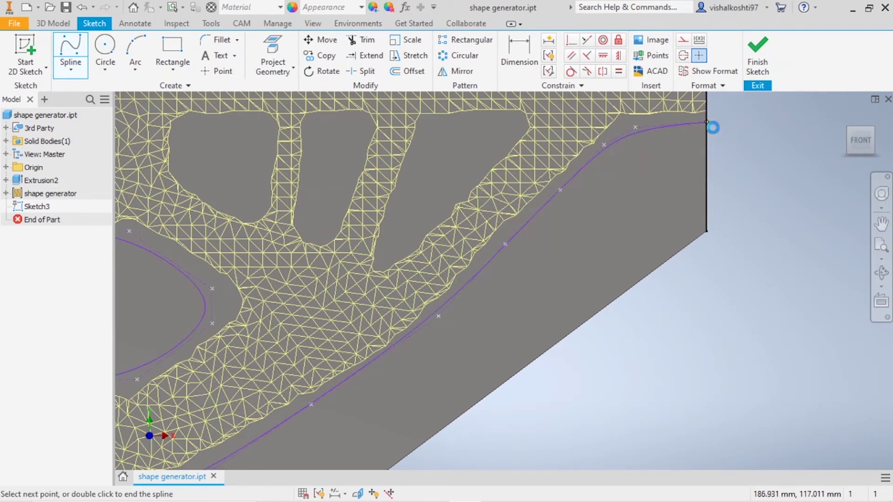
pyautogui.press('Escape')
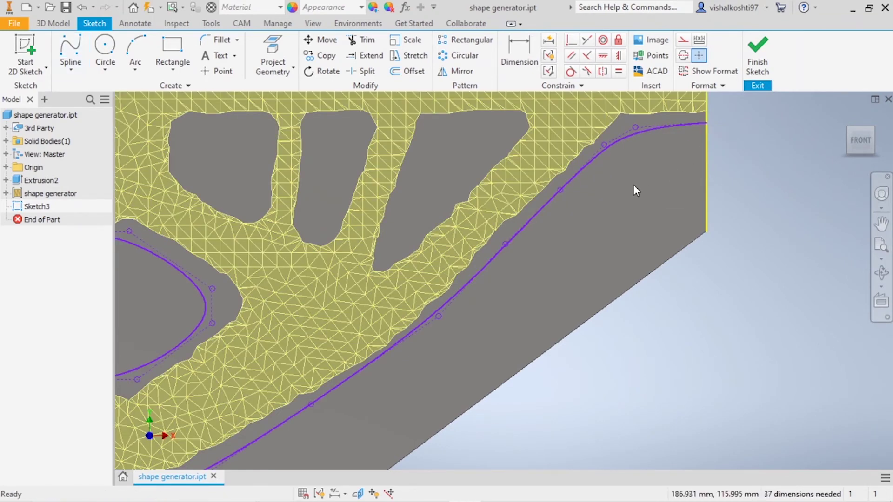
# Project the plate's left, bottom and sloping outer edges into the sketch.
pyautogui.scroll(-5, 635, 185)
pyautogui.scroll(3, 443, 218)
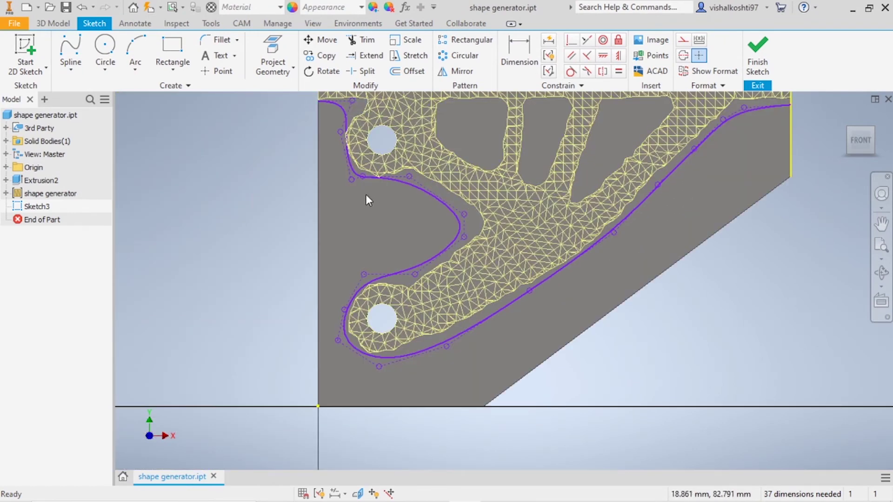
pyautogui.scroll(-2, 365, 195)
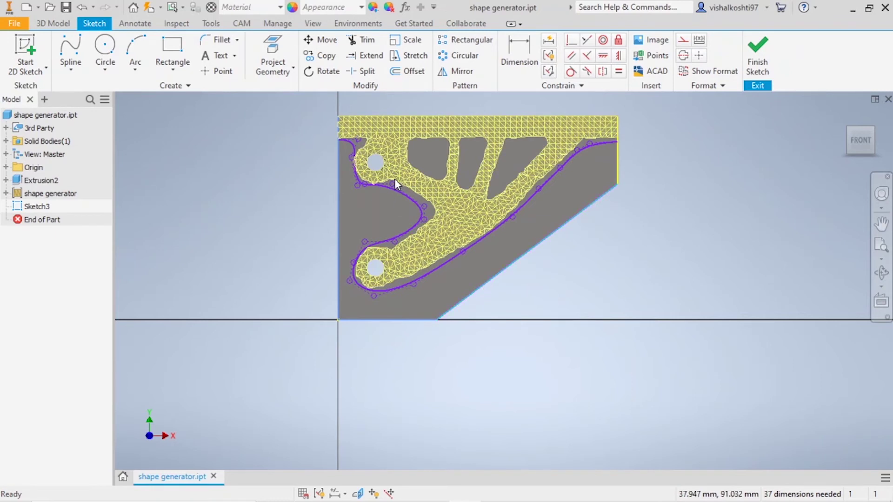
pyautogui.click(279, 72)
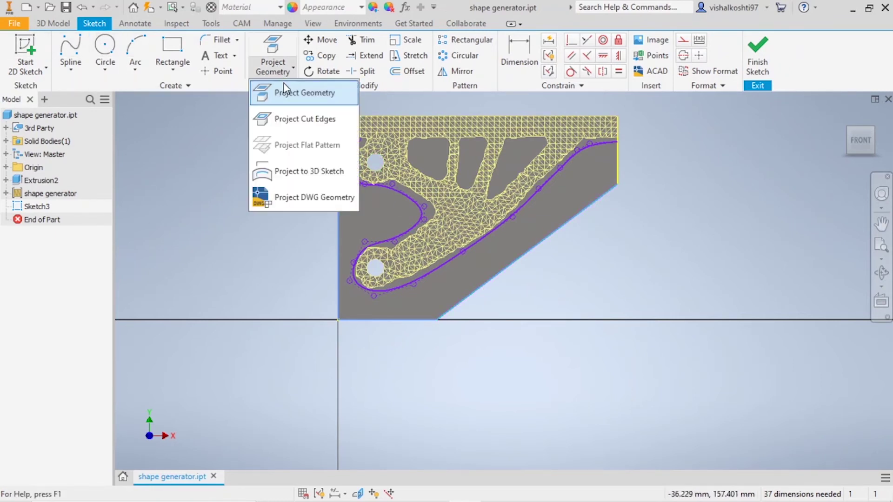
pyautogui.click(285, 89)
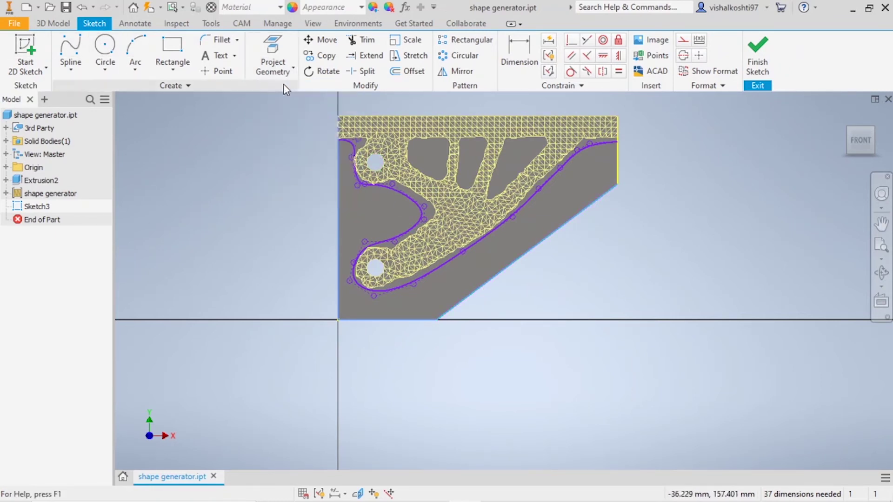
# Draw a closed control vertex spline inside the mesh opening nearest the upper hole.
pyautogui.click(70, 65)
pyautogui.click(93, 122)
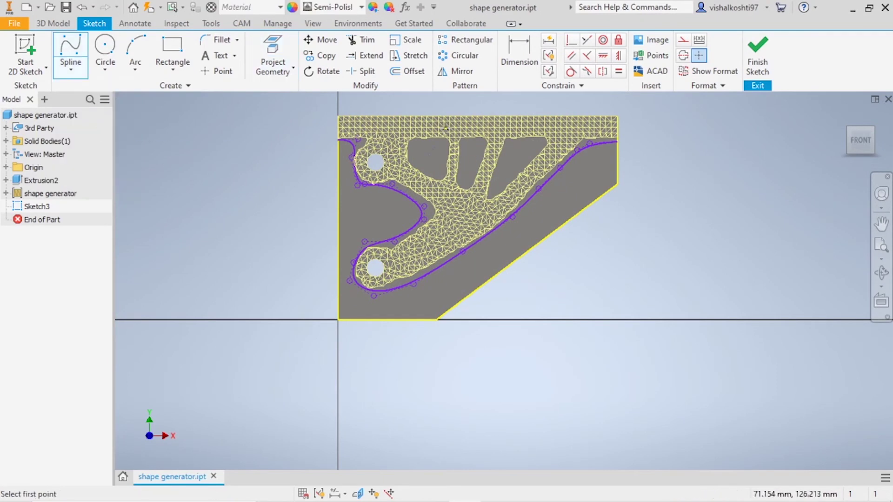
pyautogui.scroll(3, 445, 128)
pyautogui.click(384, 155)
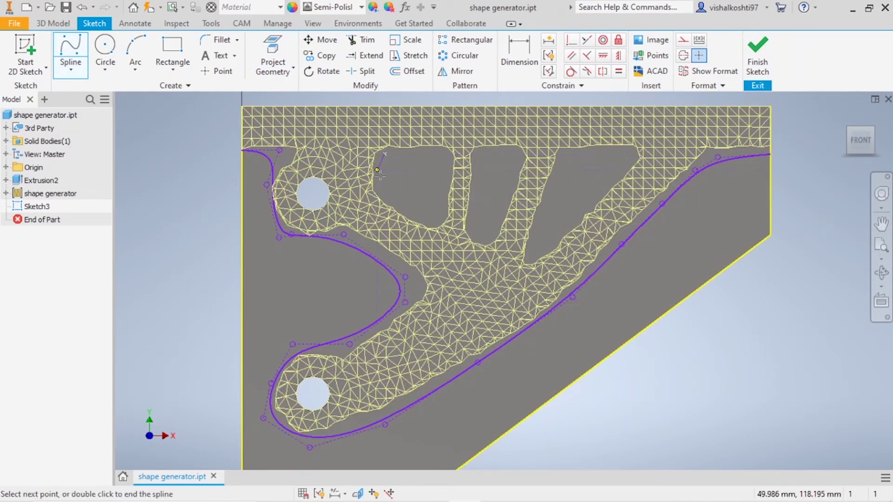
pyautogui.click(385, 188)
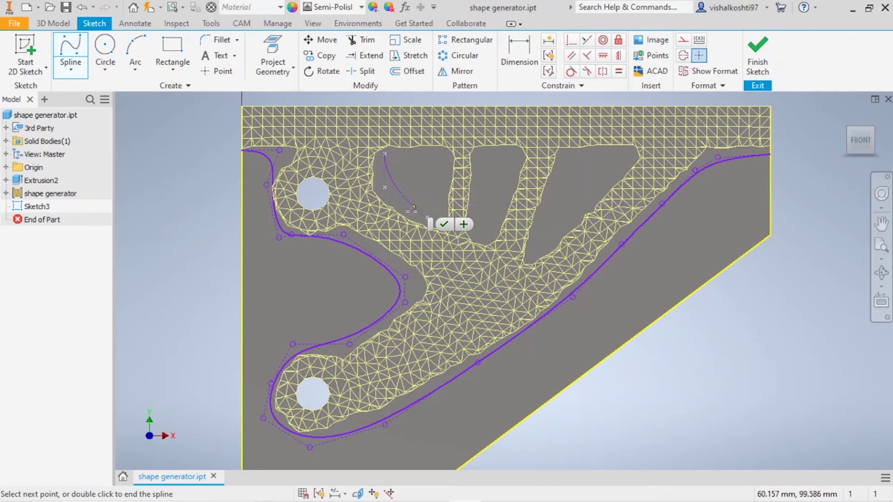
pyautogui.click(415, 205)
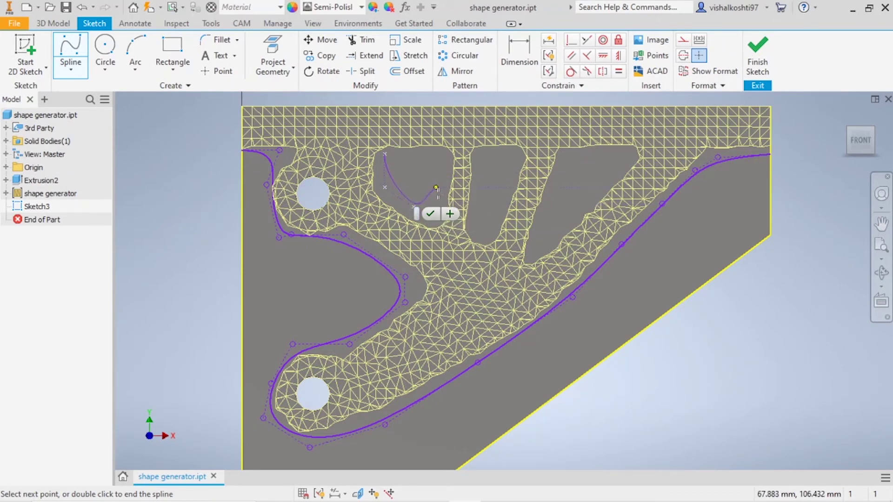
pyautogui.click(436, 189)
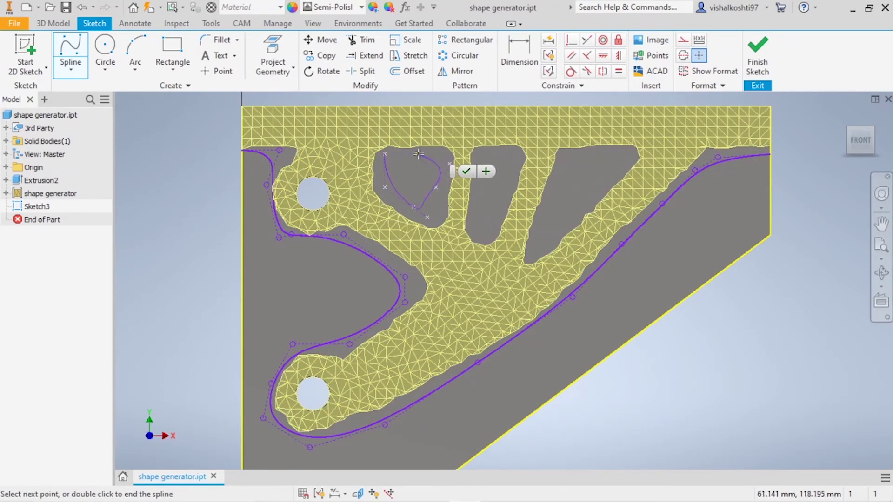
pyautogui.click(427, 163)
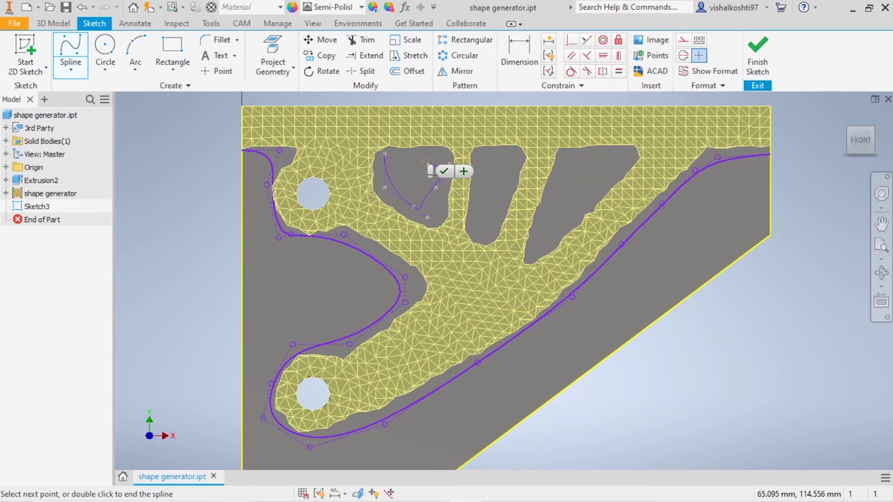
pyautogui.click(386, 155)
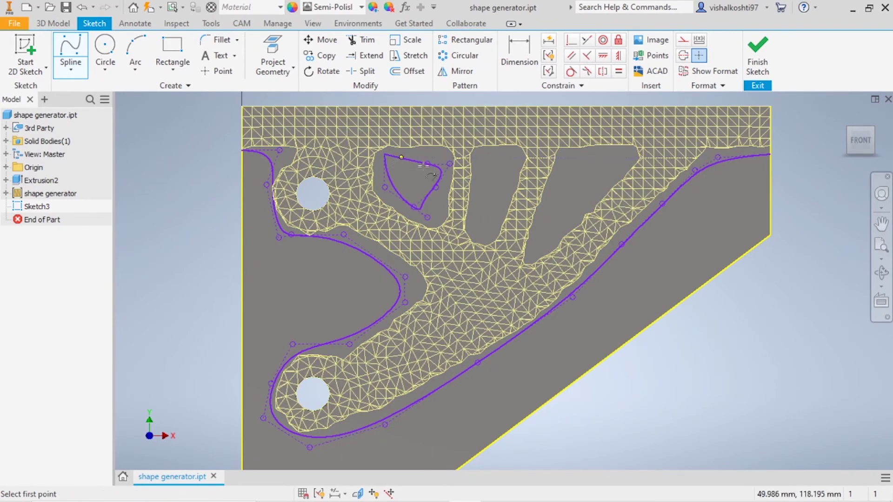
# Draw a closed control vertex spline inside the tall, narrow middle opening of the mesh.
pyautogui.click(478, 160)
pyautogui.click(516, 160)
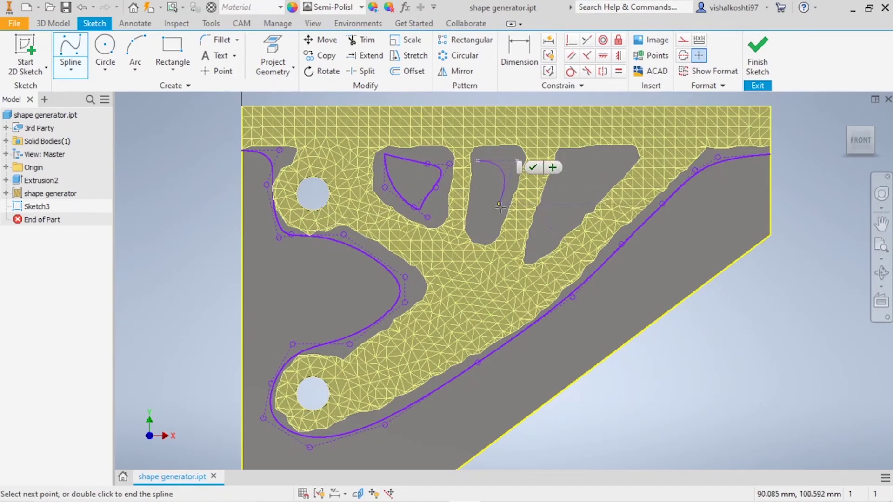
pyautogui.click(499, 204)
pyautogui.click(496, 234)
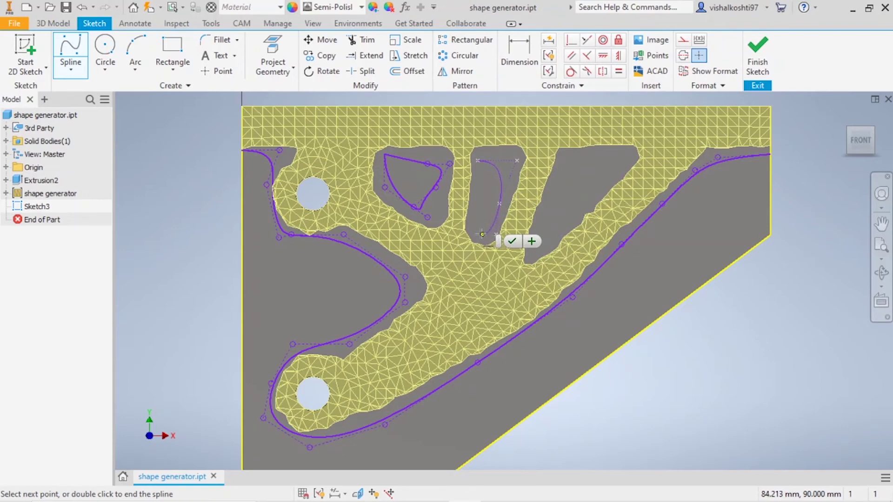
pyautogui.click(479, 234)
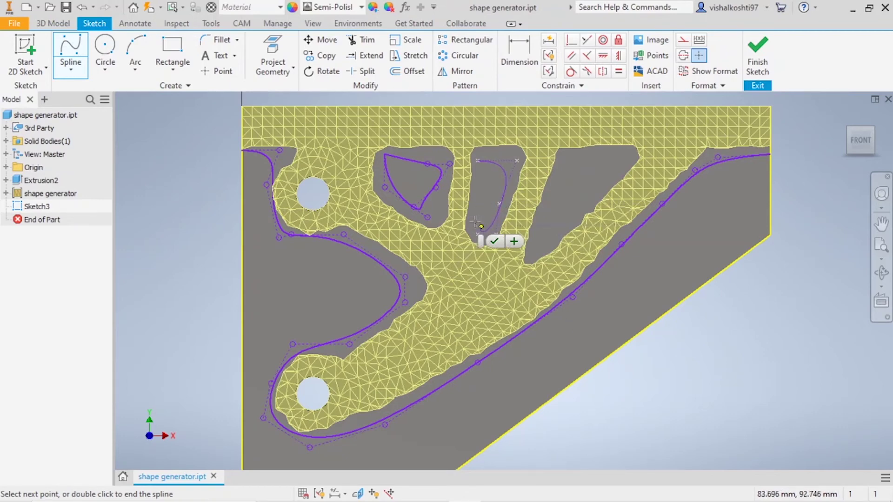
pyautogui.click(477, 207)
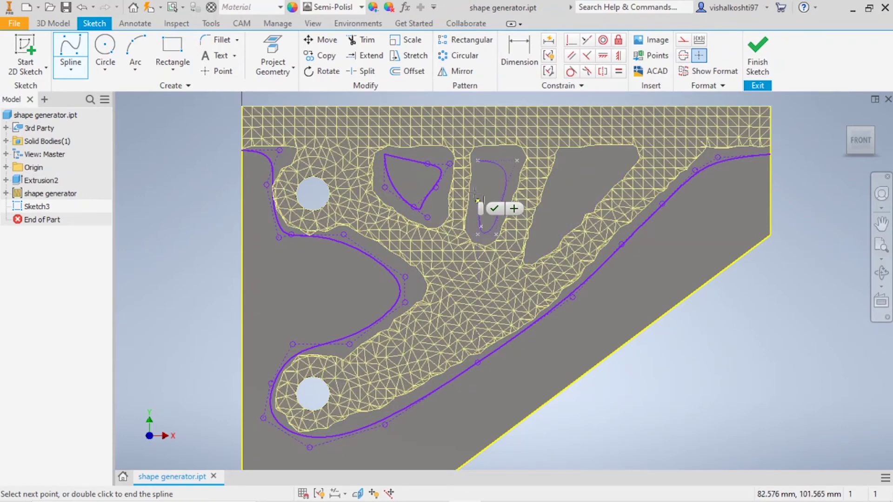
pyautogui.click(480, 162)
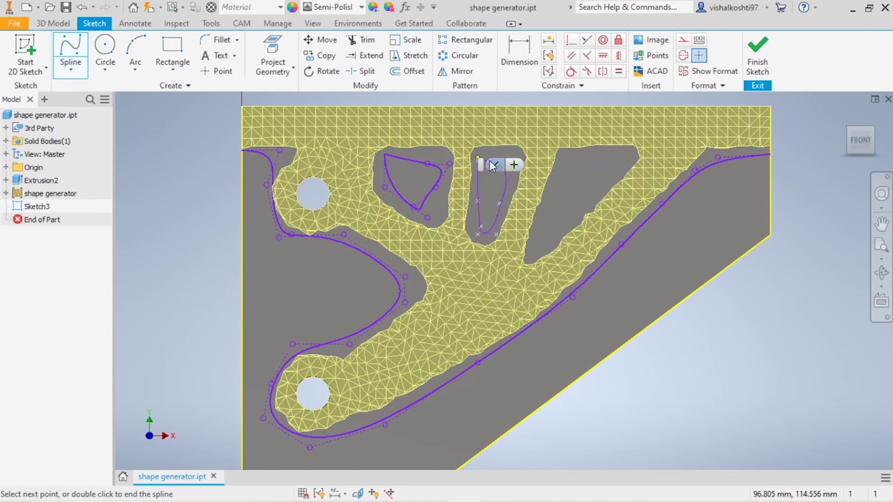
pyautogui.click(494, 164)
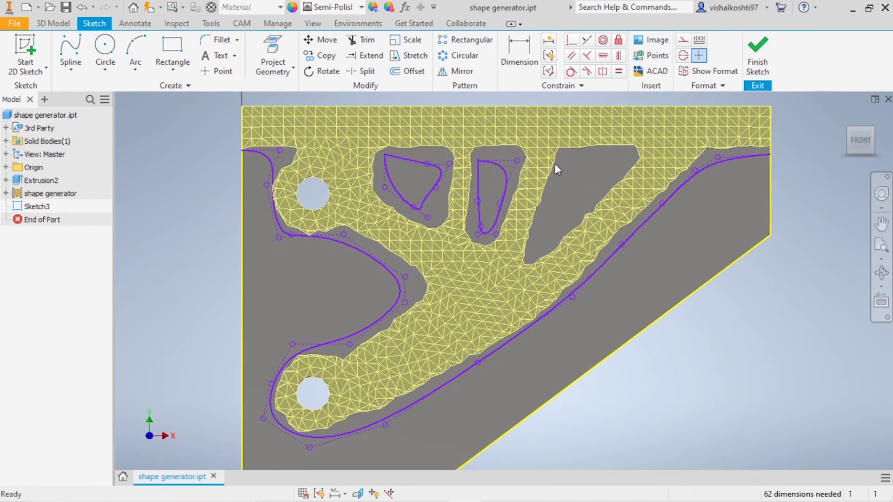
# Draw a control vertex spline around the inside of the triangular mesh opening farthest from the holes and finish the sketch.
pyautogui.click(70, 48)
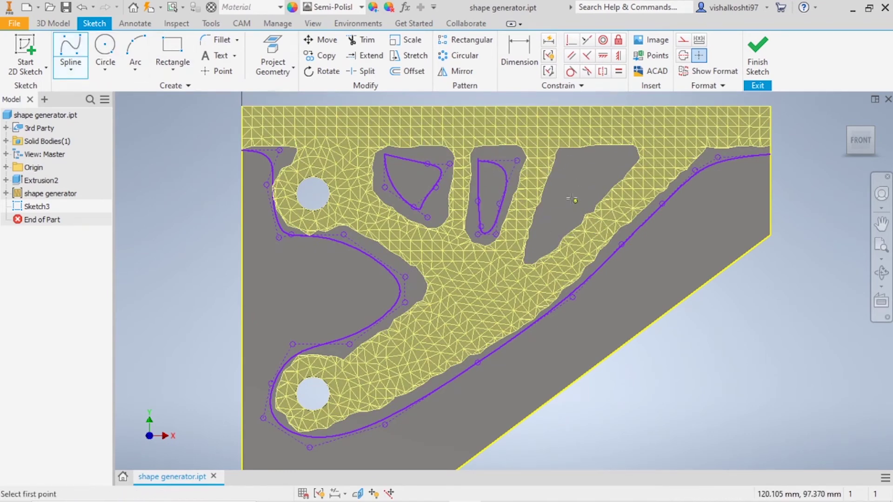
pyautogui.click(567, 157)
pyautogui.click(546, 222)
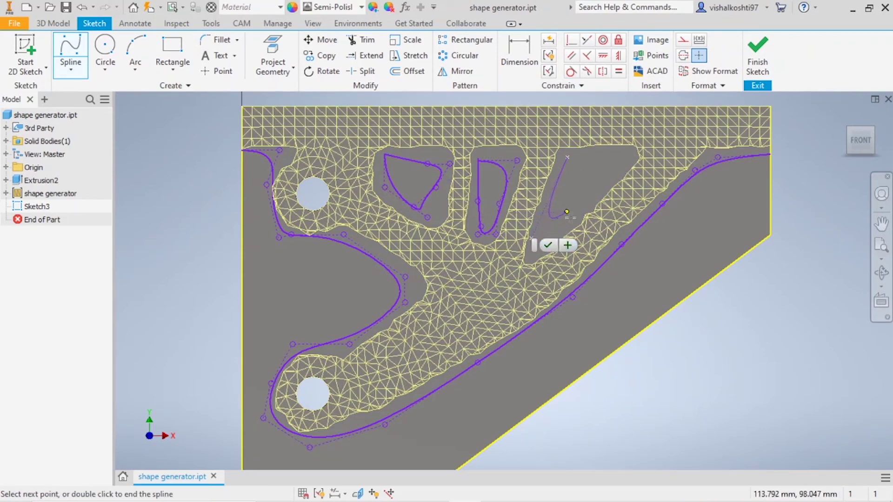
pyautogui.click(558, 232)
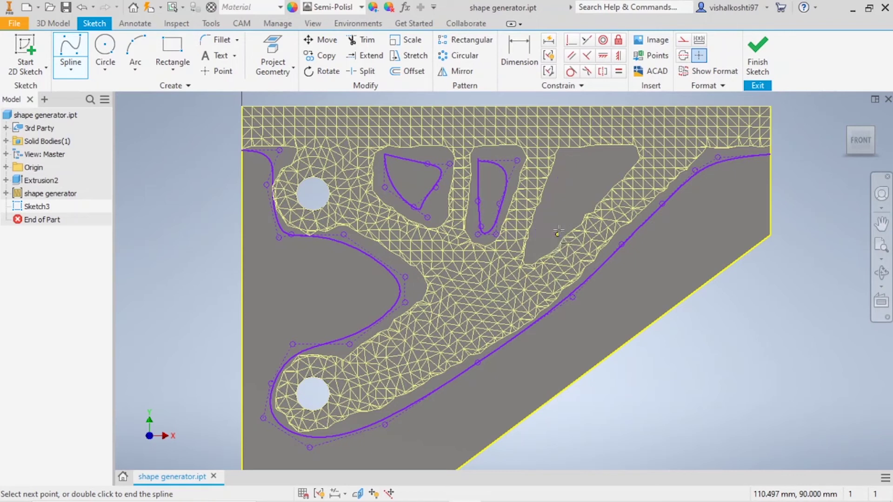
pyautogui.click(596, 193)
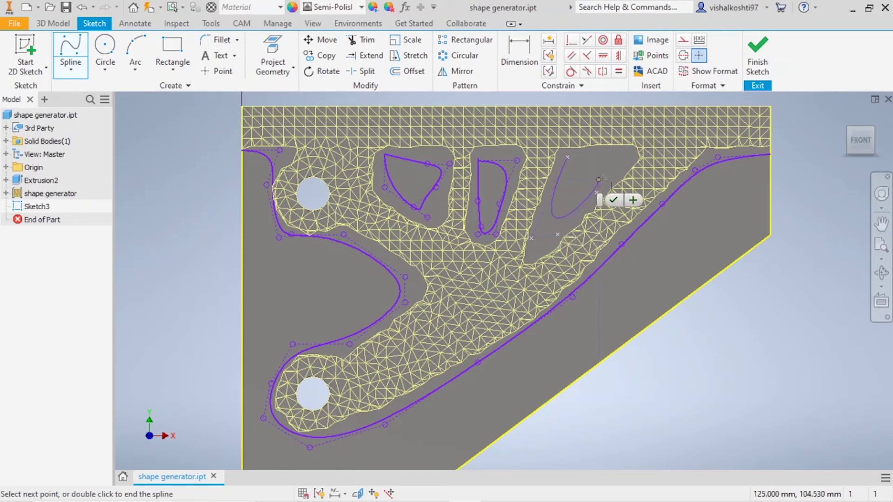
pyautogui.click(621, 163)
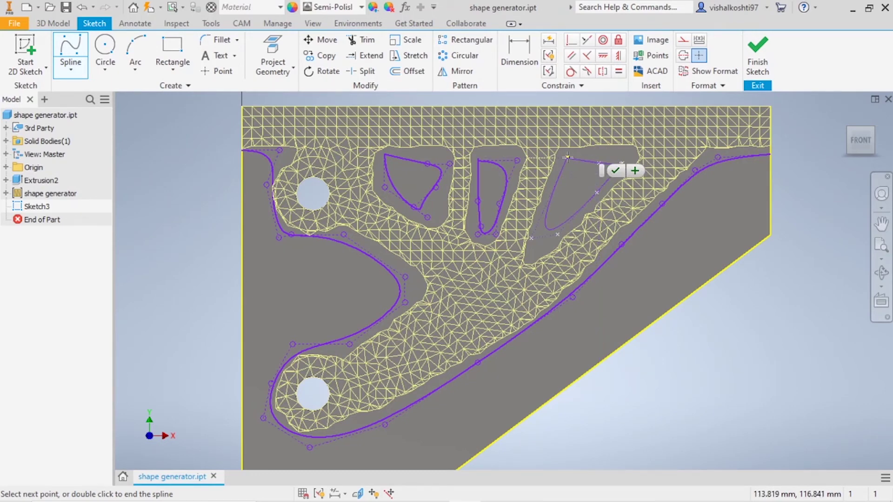
pyautogui.click(623, 164)
pyautogui.click(591, 167)
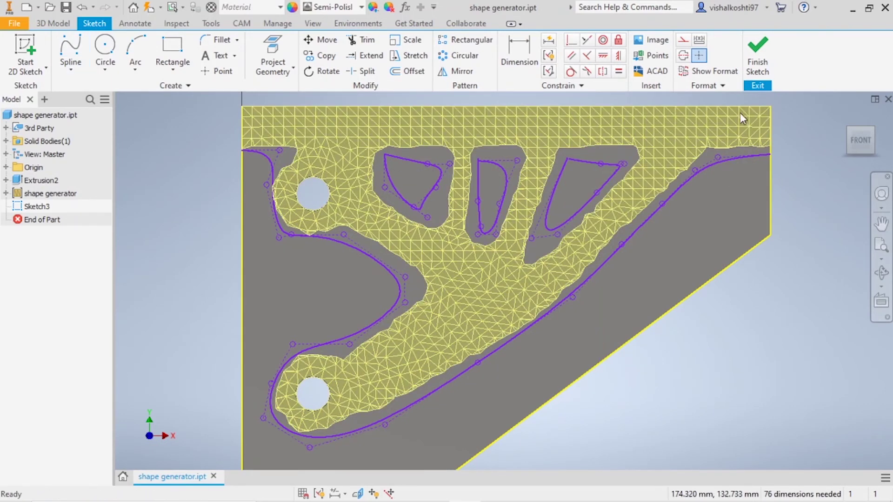
pyautogui.click(756, 59)
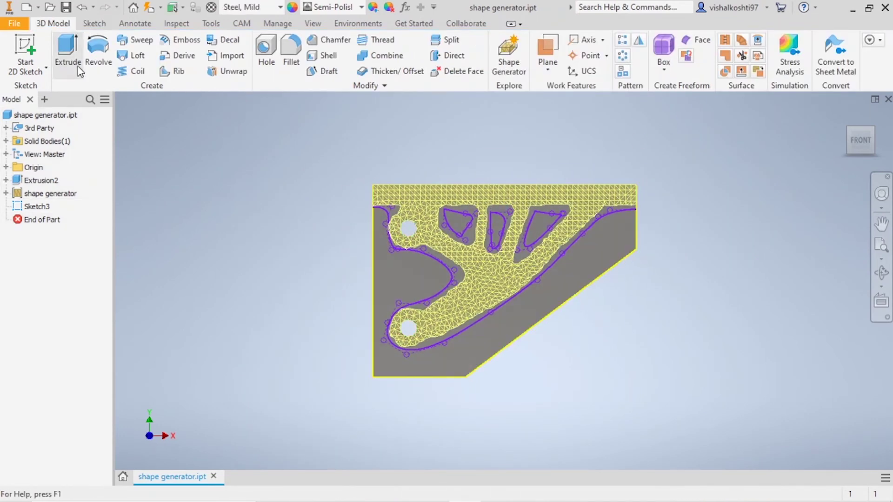
pyautogui.click(77, 67)
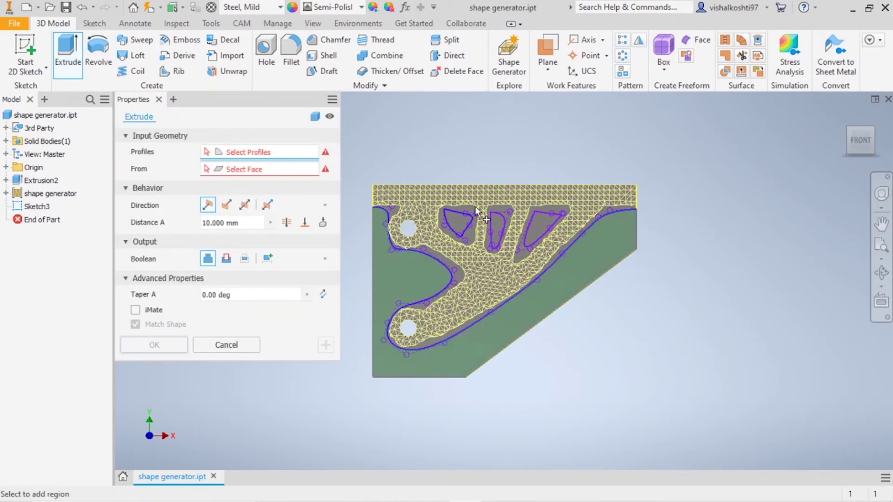
pyautogui.click(459, 224)
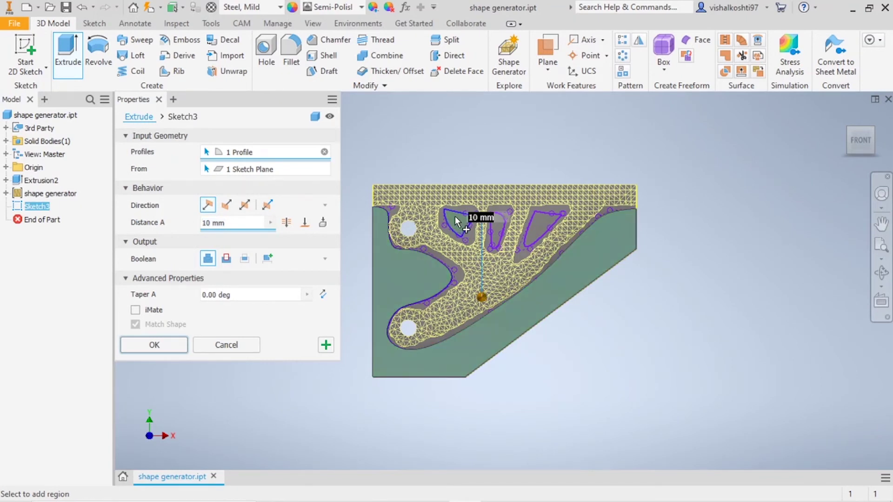
pyautogui.click(495, 223)
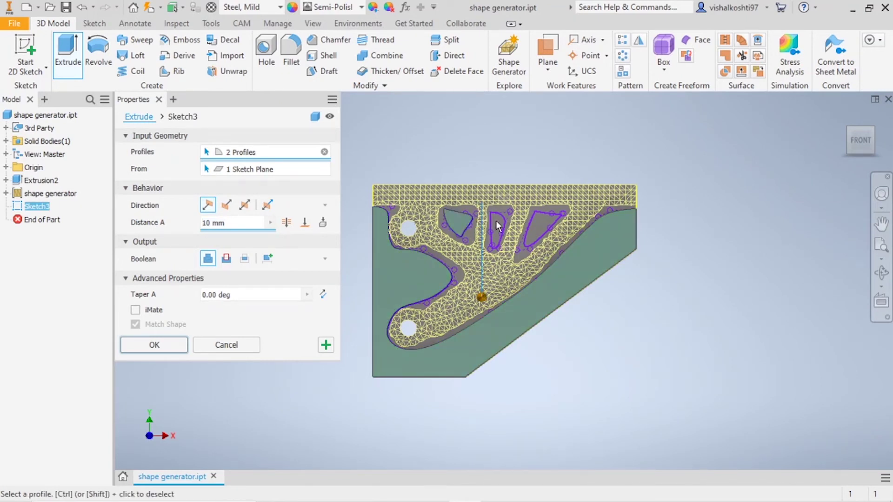
pyautogui.scroll(-5, 496, 221)
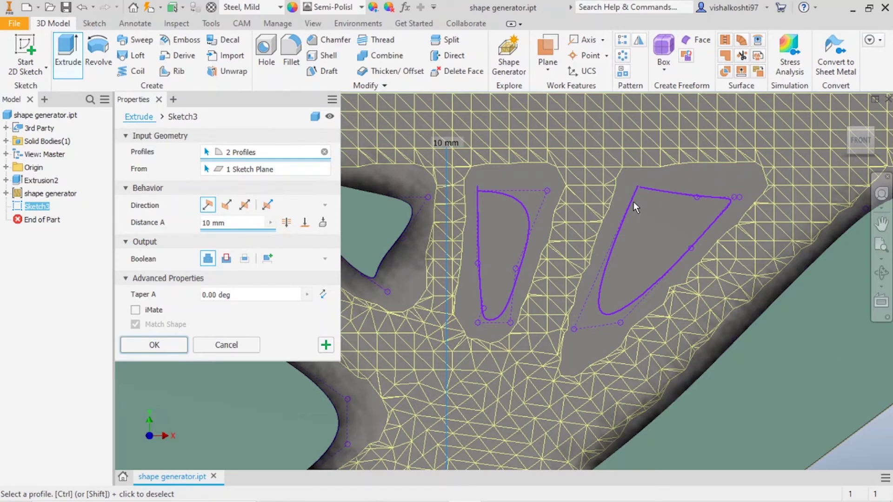
pyautogui.scroll(5, 654, 197)
pyautogui.scroll(-10, 638, 183)
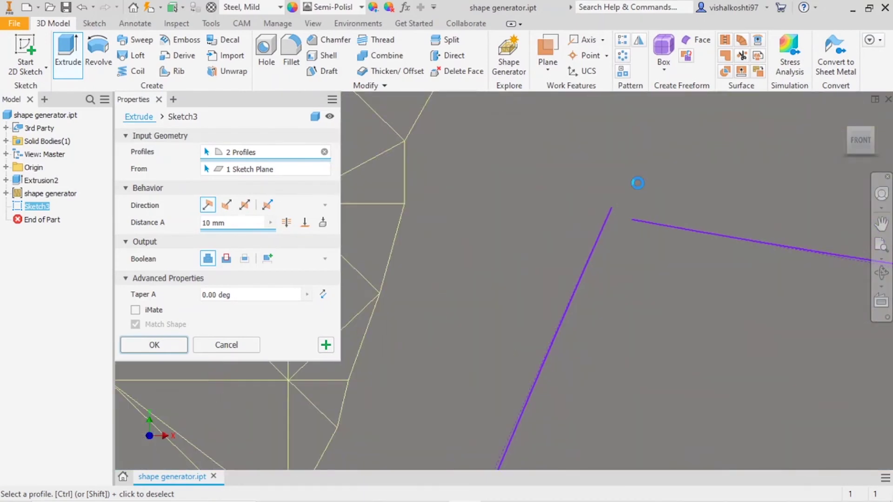
pyautogui.scroll(5, 623, 216)
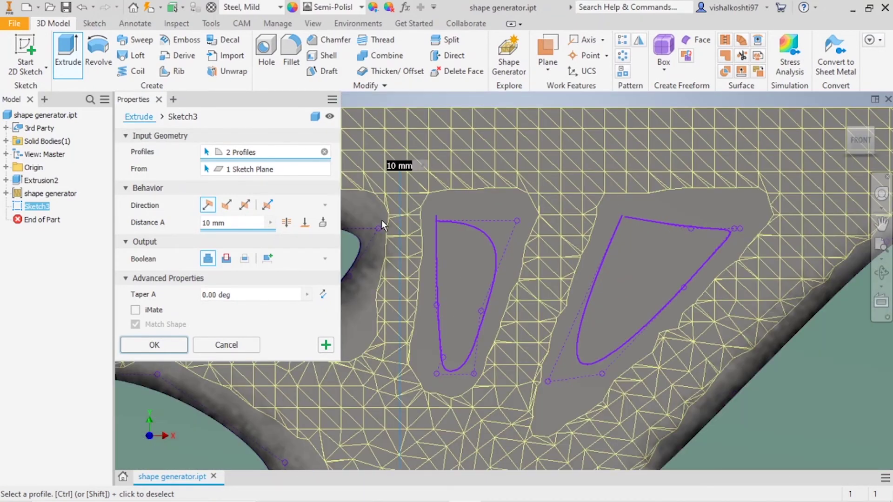
pyautogui.scroll(-8, 400, 218)
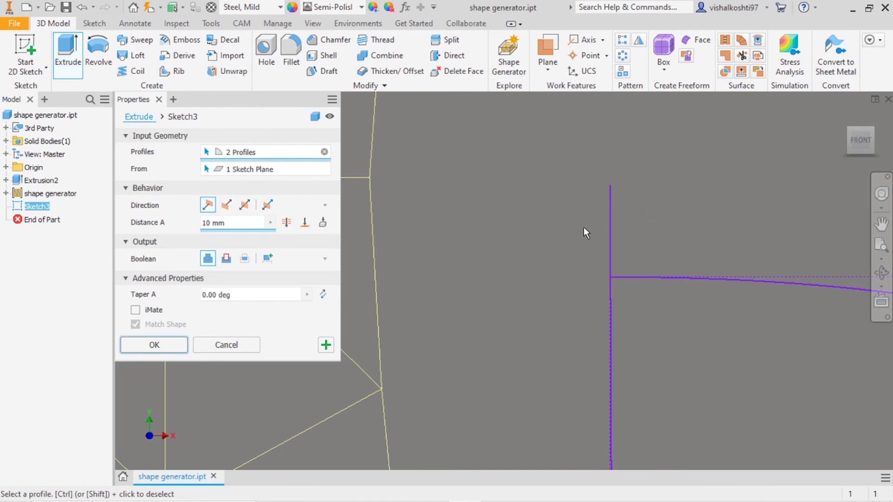
pyautogui.press('Escape')
# Reopen the sketch with the traced splines for editing at the upper corner of the middle opening's spline.
pyautogui.click(635, 277)
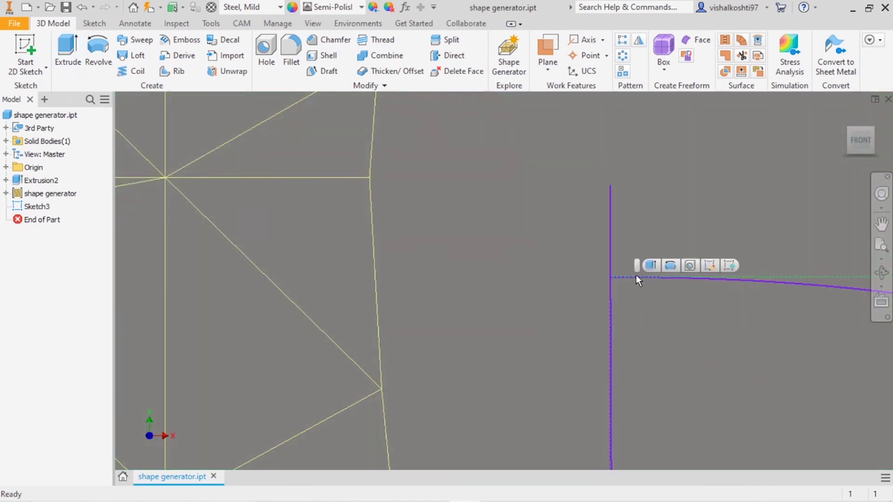
pyautogui.click(710, 266)
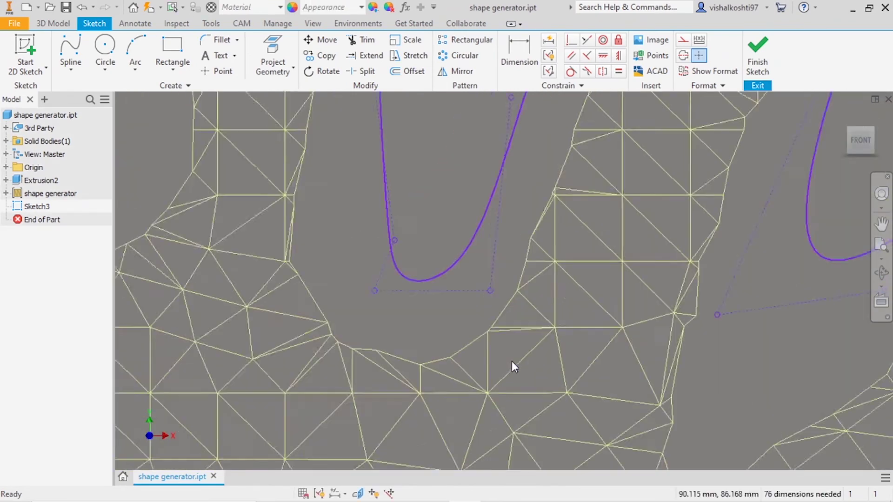
pyautogui.scroll(-5, 511, 361)
pyautogui.scroll(10, 484, 158)
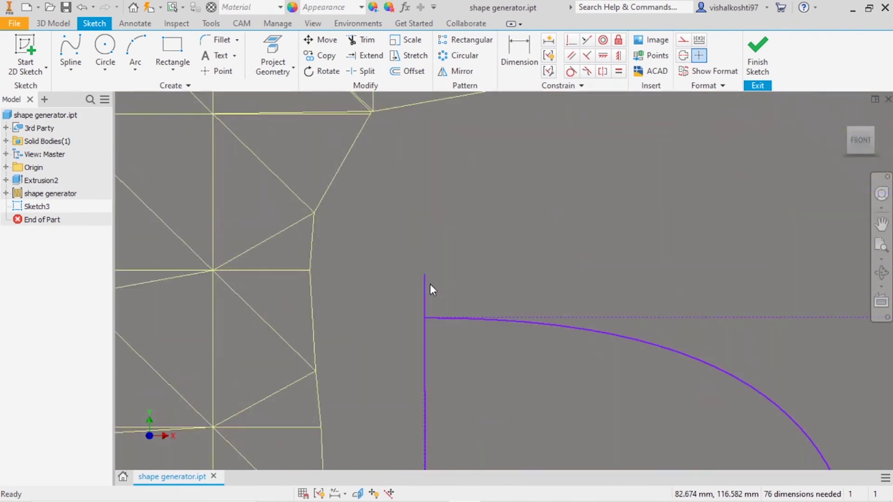
# Try to trim the overhanging end of the middle opening's spline, and undo the trim.
pyautogui.click(359, 41)
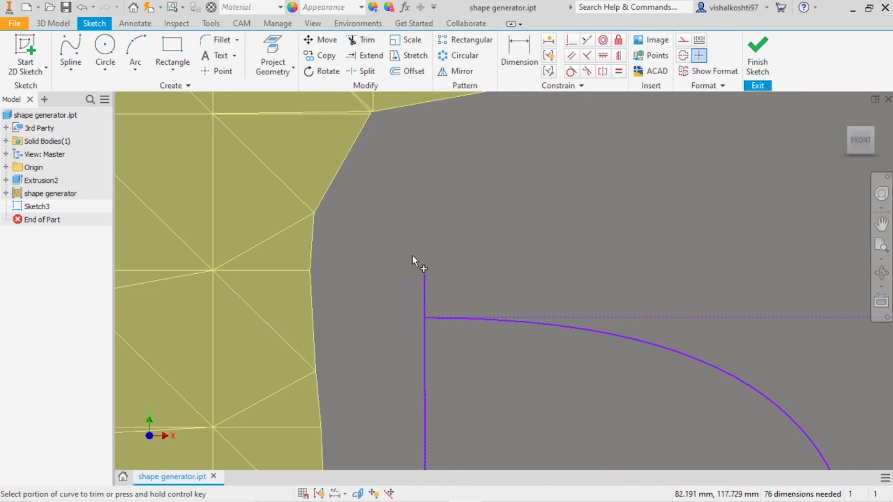
pyautogui.click(426, 286)
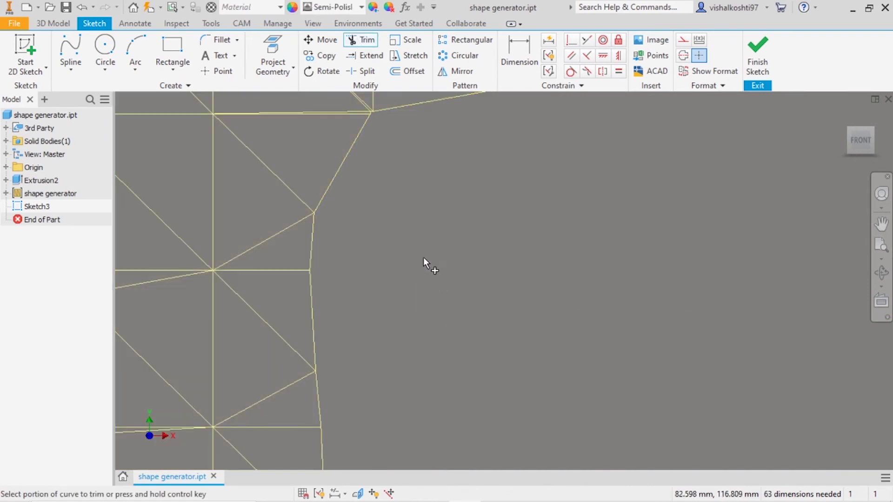
pyautogui.scroll(-3, 418, 246)
pyautogui.hotkey('ctrl', 'z')
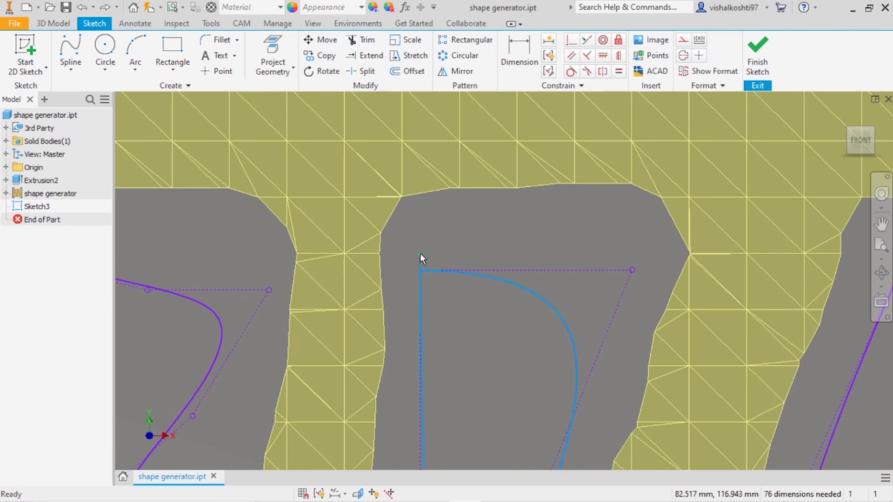
# Close the middle and triangular opening splines by moving each one's loose end point onto its other end, and finish the sketch.
pyautogui.moveTo(421, 257); pyautogui.dragTo(419, 268)
pyautogui.scroll(-4, 404, 235)
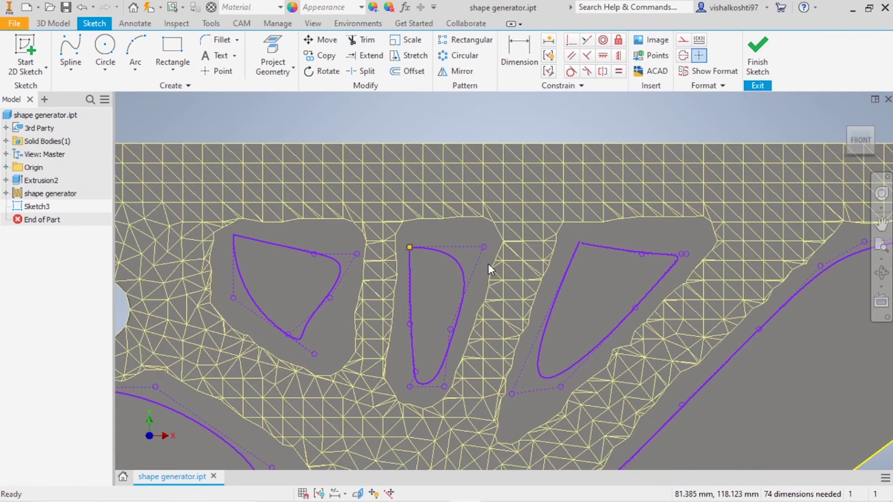
pyautogui.scroll(8, 511, 256)
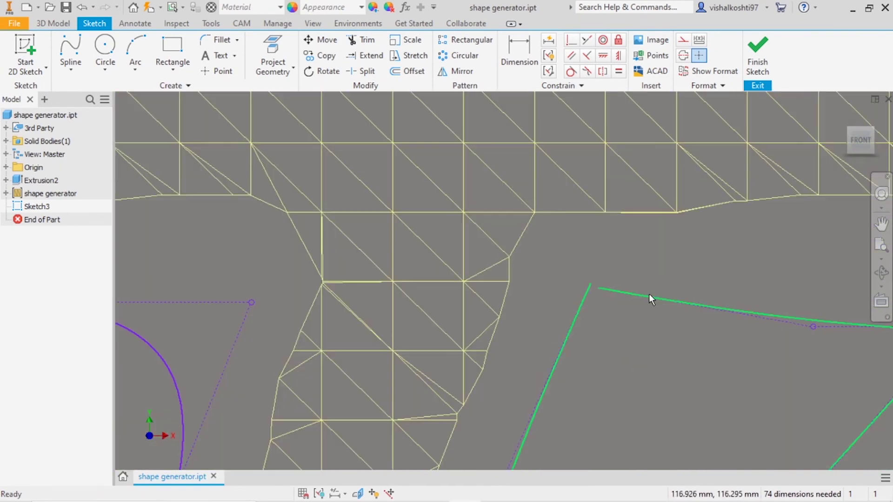
pyautogui.scroll(7, 650, 298)
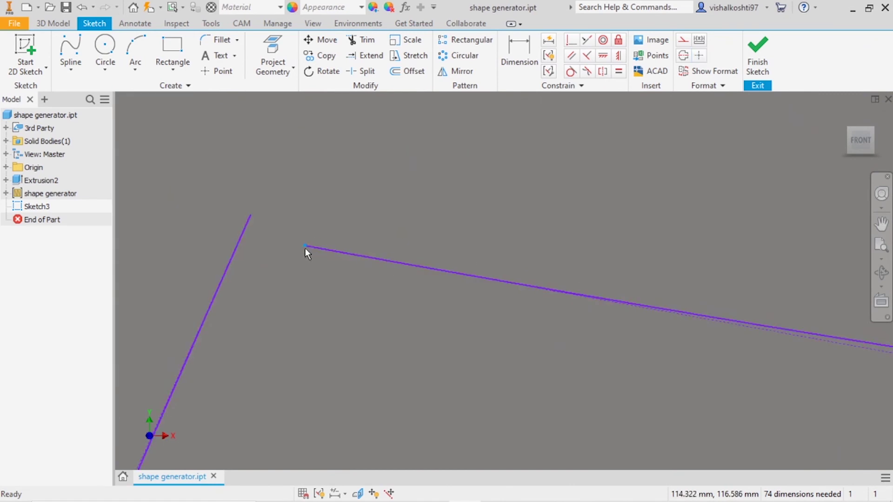
pyautogui.moveTo(305, 247); pyautogui.dragTo(251, 215)
pyautogui.click(771, 75)
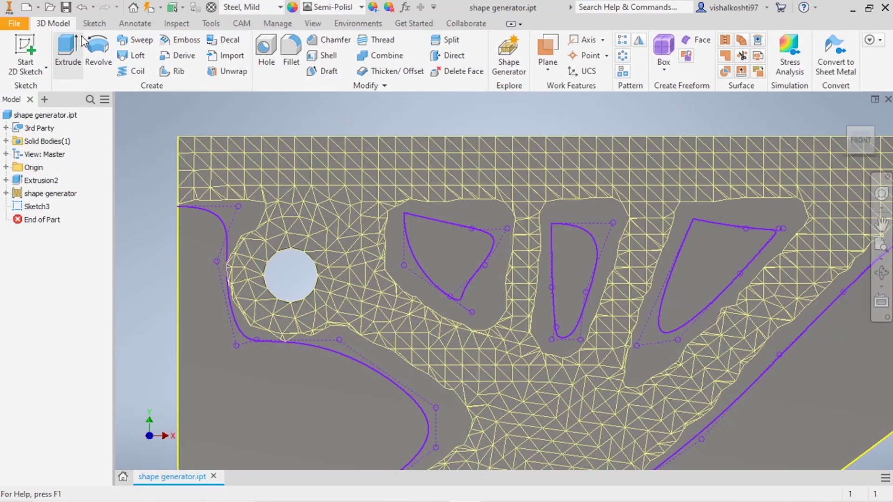
# Extrude-cut the excess region outside the traced outline and the three opening profiles through all of the plate, in the flipped direction.
pyautogui.click(66, 51)
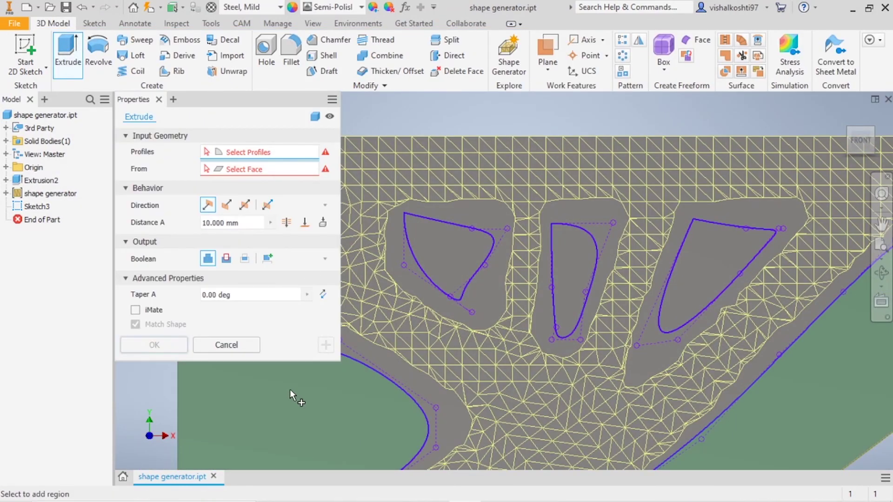
pyautogui.click(290, 389)
pyautogui.click(446, 239)
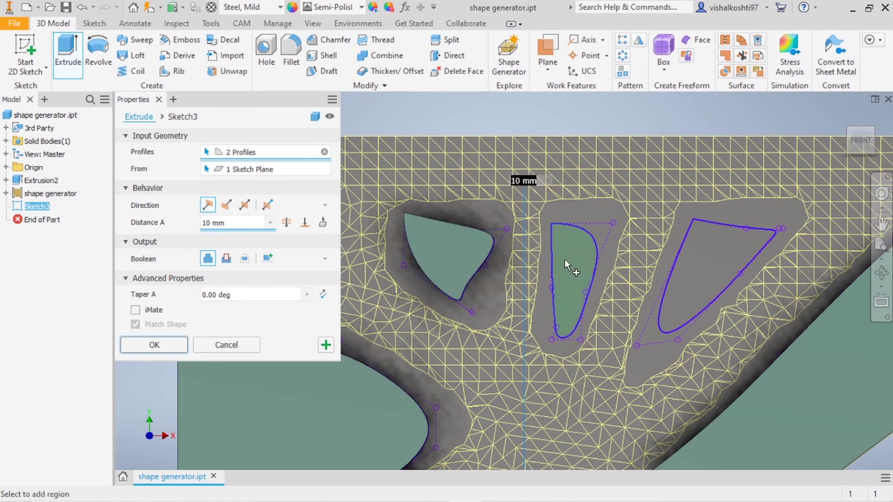
pyautogui.click(565, 259)
pyautogui.click(735, 244)
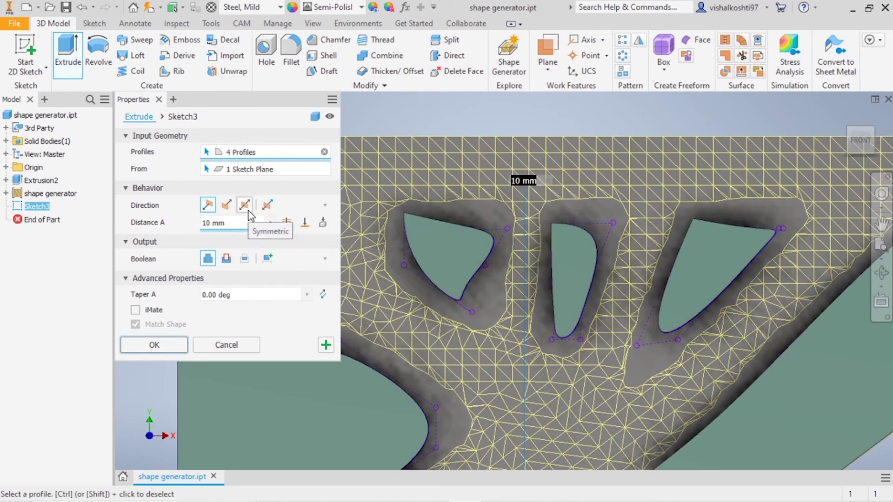
pyautogui.click(226, 258)
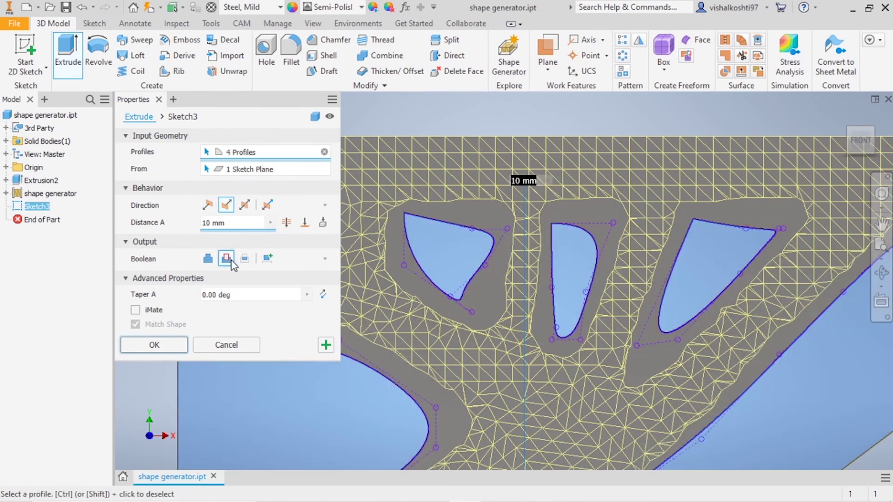
pyautogui.click(287, 223)
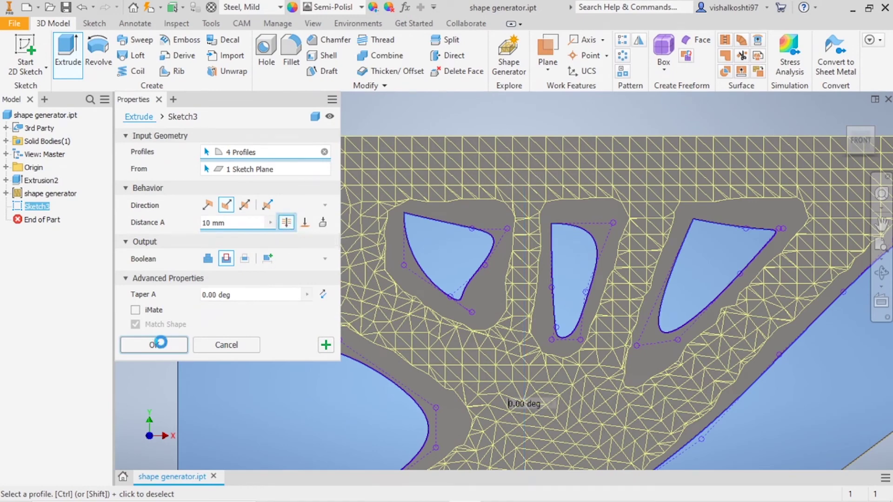
pyautogui.press('Return')
# Examine the cut bracket's outer contour and three openings against the shape generator mesh.
pyautogui.scroll(-5, 403, 224)
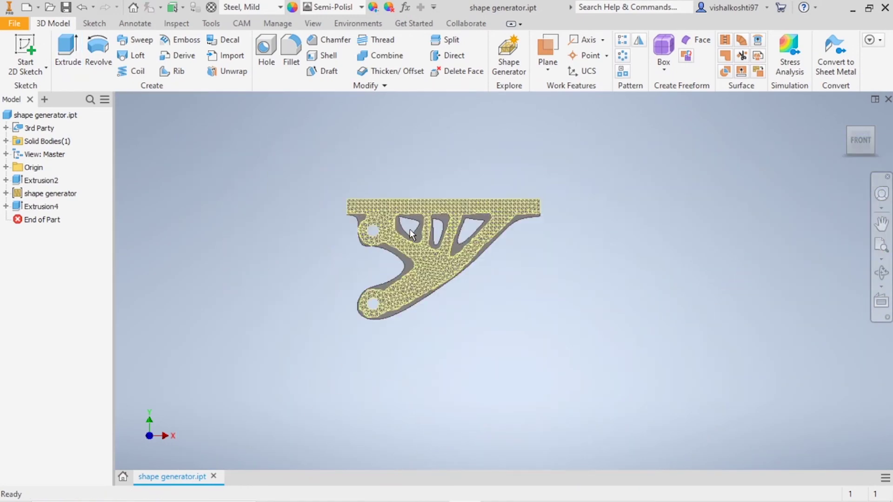
pyautogui.scroll(10, 410, 230)
pyautogui.scroll(-5, 409, 230)
pyautogui.scroll(4, 384, 223)
pyautogui.scroll(-1, 384, 223)
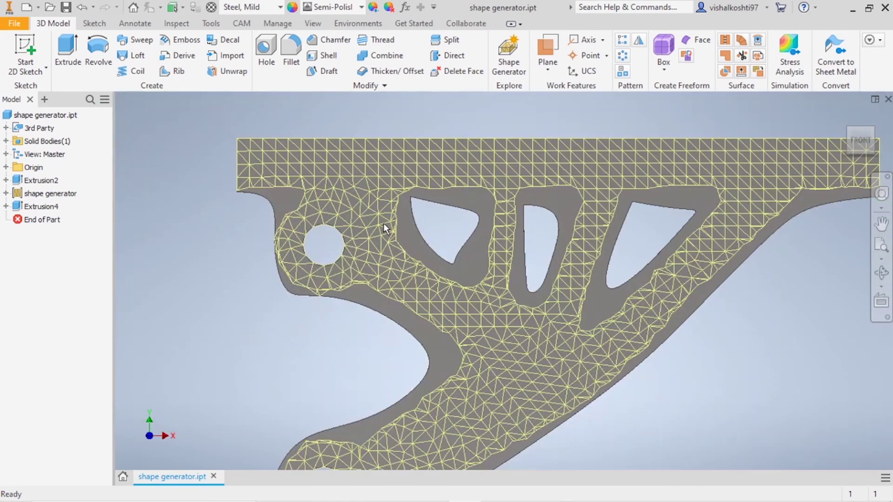
pyautogui.scroll(-4, 221, 223)
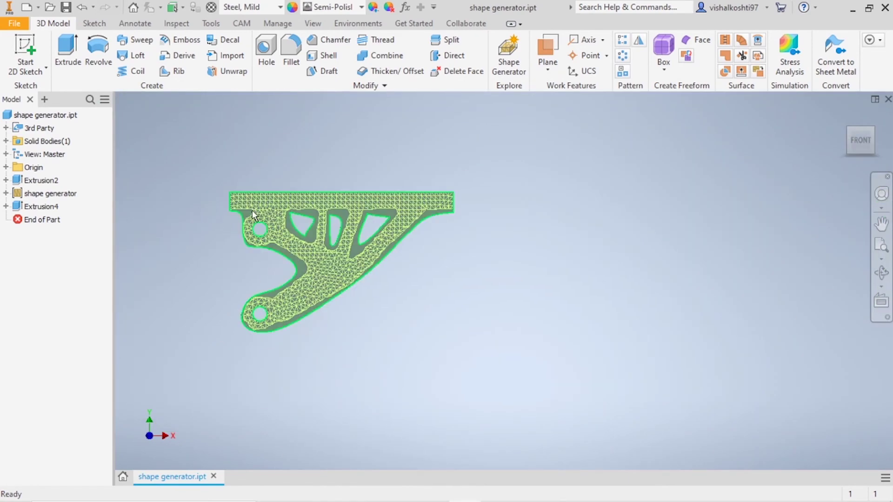
pyautogui.scroll(5, 252, 210)
pyautogui.scroll(-4, 252, 211)
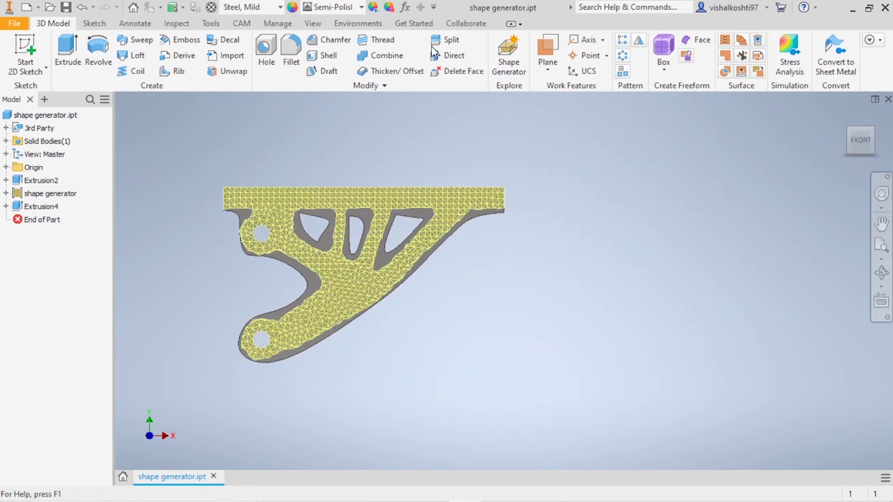
# Create a single-point static analysis study of the trimmed part with Detect and Eliminate Rigid Body Modes enabled.
pyautogui.click(359, 23)
pyautogui.click(20, 56)
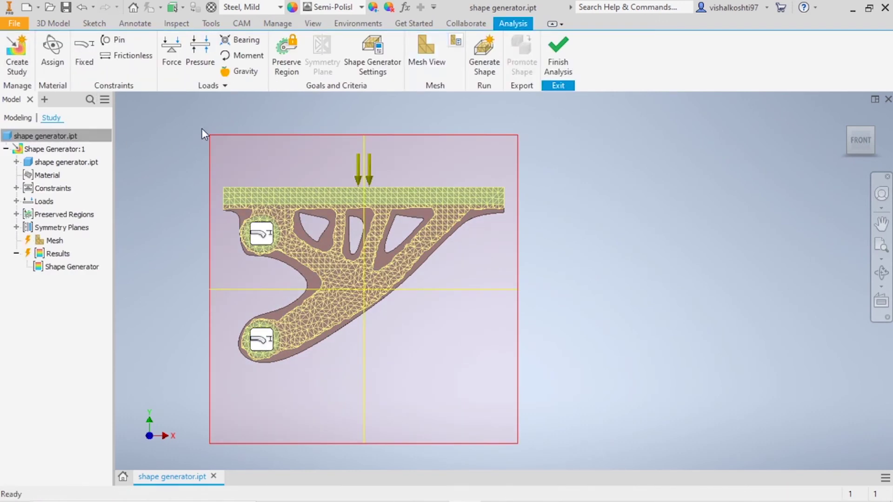
pyautogui.keyDown('shift'); pyautogui.moveTo(164, 183); pyautogui.dragTo(189, 208, button='middle'); pyautogui.keyUp('shift')
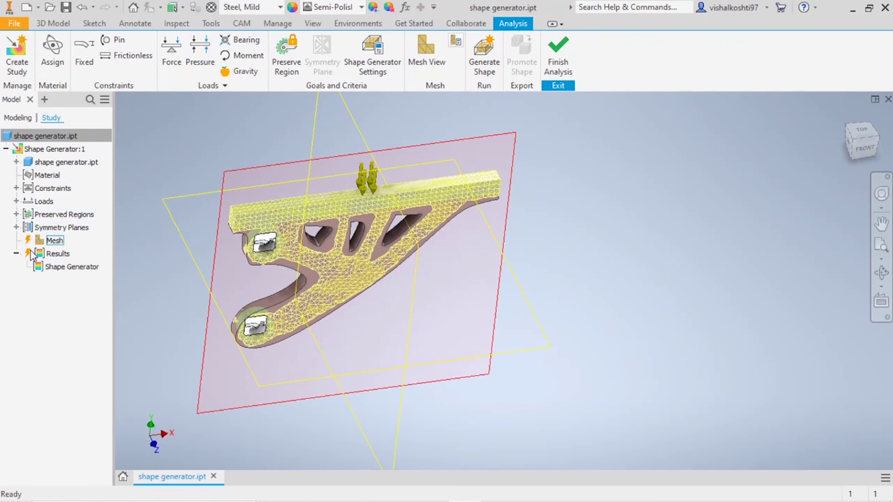
pyautogui.click(17, 254)
pyautogui.click(17, 253)
pyautogui.click(18, 74)
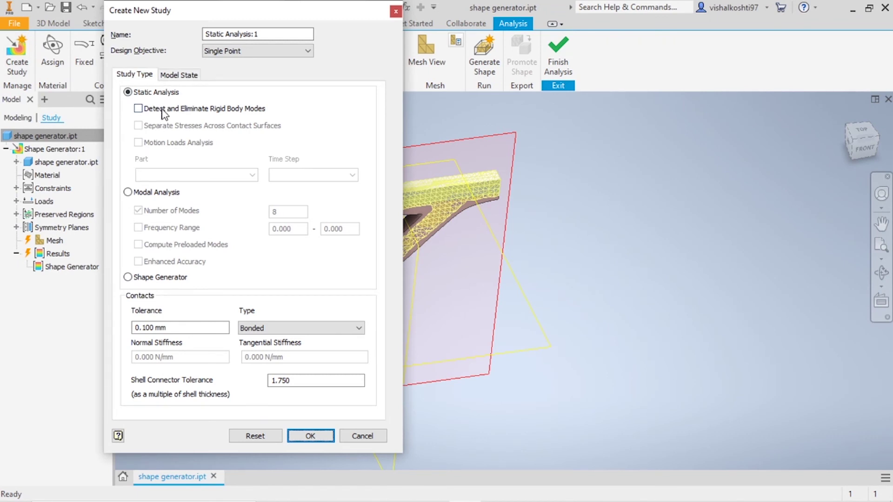
pyautogui.click(206, 111)
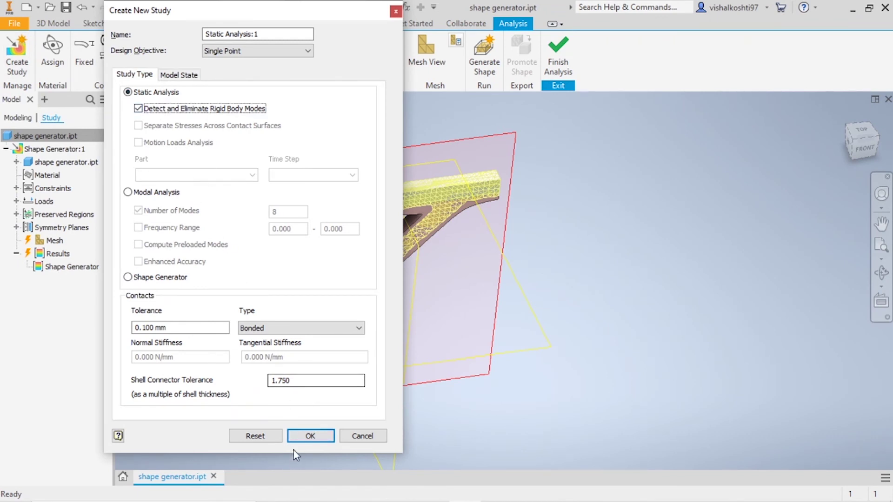
pyautogui.click(302, 436)
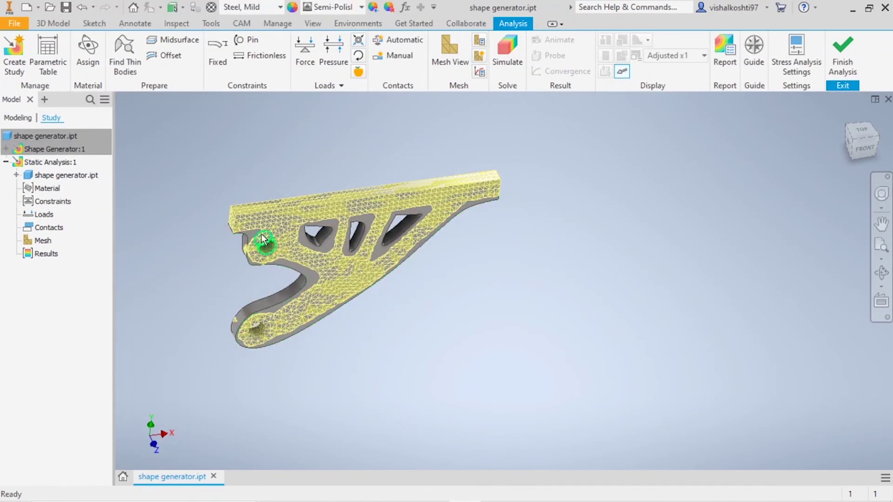
# Apply a fixed constraint to the inner cylindrical faces of both holes.
pyautogui.click(216, 51)
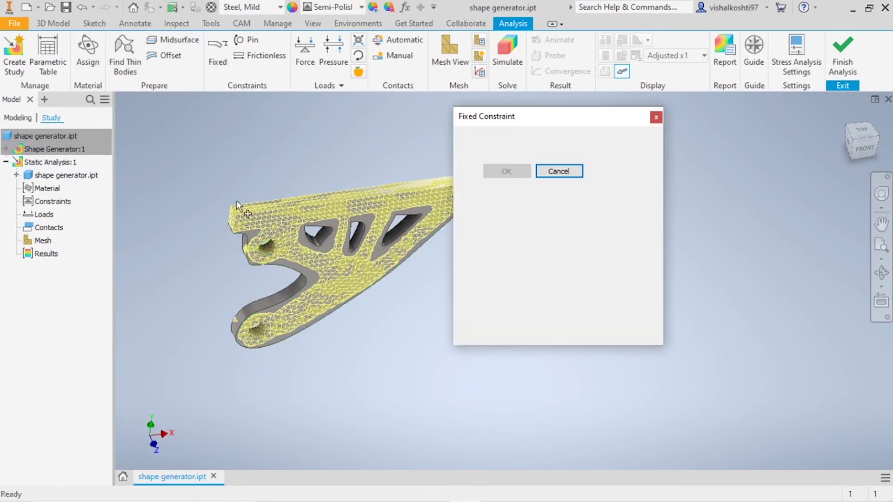
pyautogui.scroll(5, 269, 256)
pyautogui.click(273, 272)
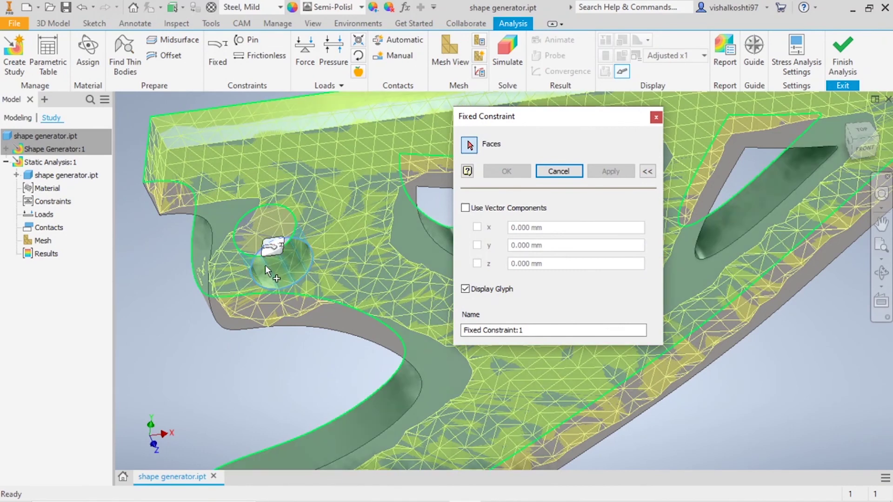
pyautogui.scroll(-5, 263, 274)
pyautogui.click(247, 438)
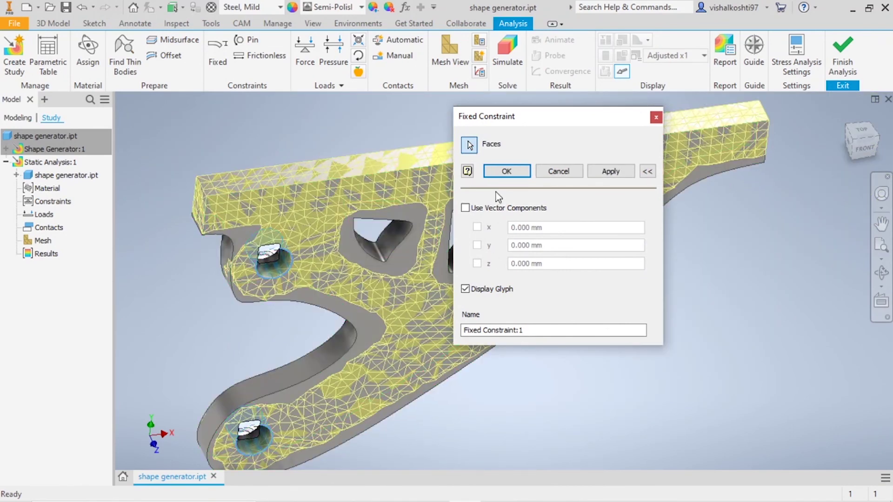
pyautogui.click(517, 171)
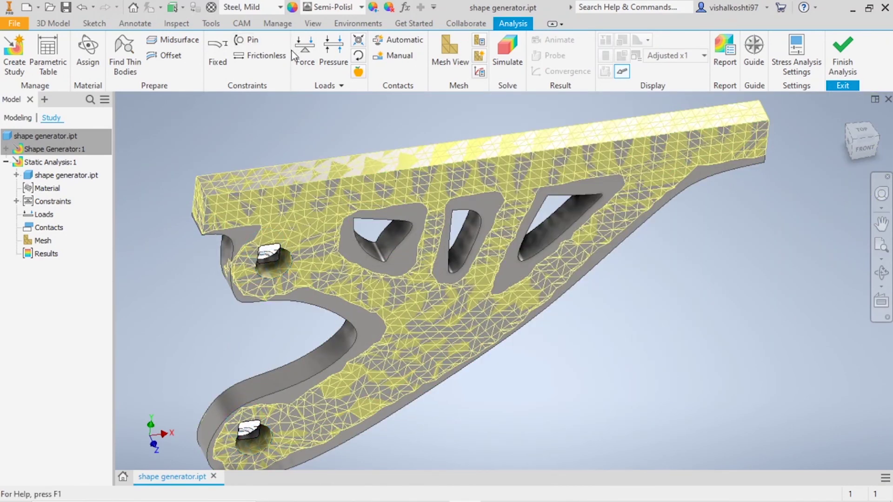
# Apply a 5 MPa pressure load to the bracket's long top face.
pyautogui.click(335, 55)
pyautogui.click(486, 139)
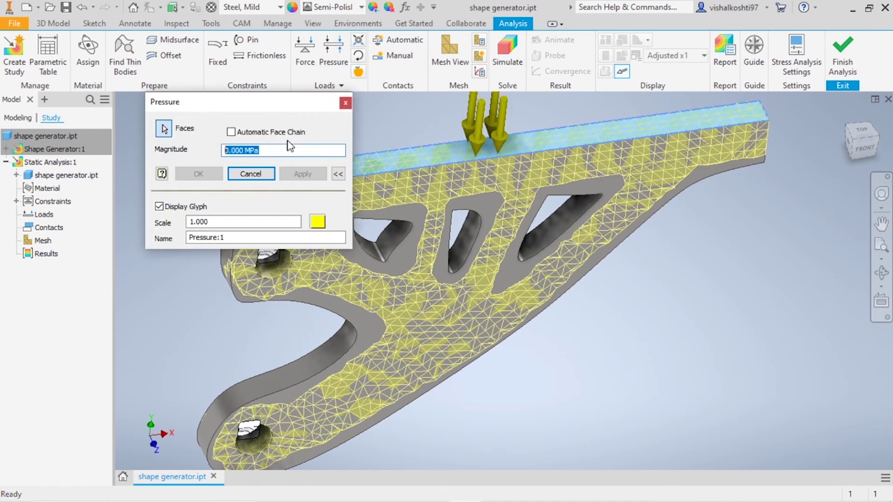
pyautogui.write('5')
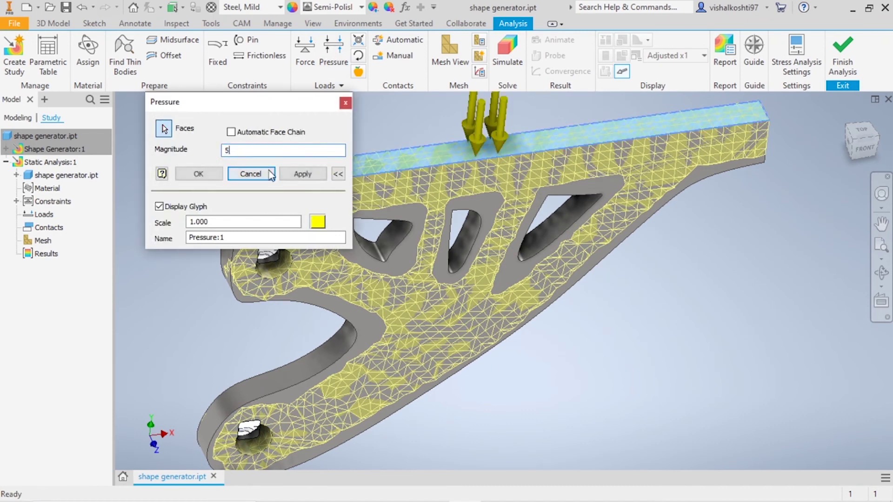
pyautogui.click(302, 174)
pyautogui.click(261, 173)
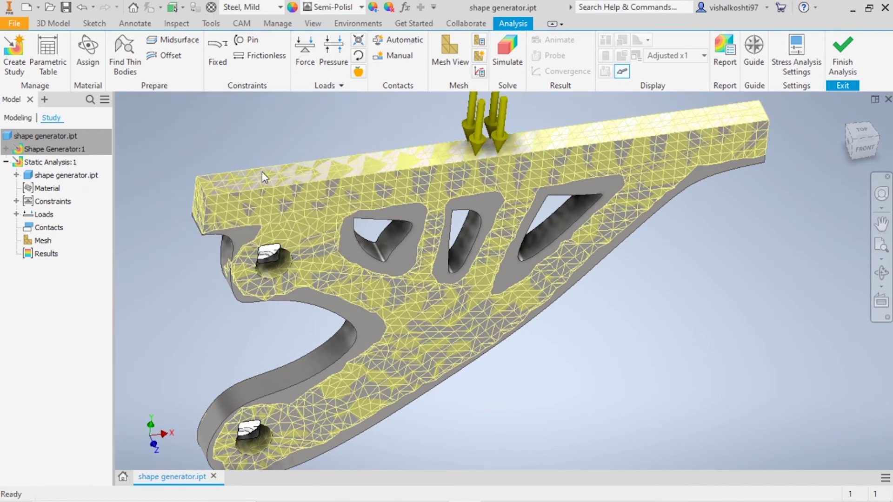
# Run the static analysis simulation and view the Von Mises stress plot over the whole bracket.
pyautogui.click(511, 56)
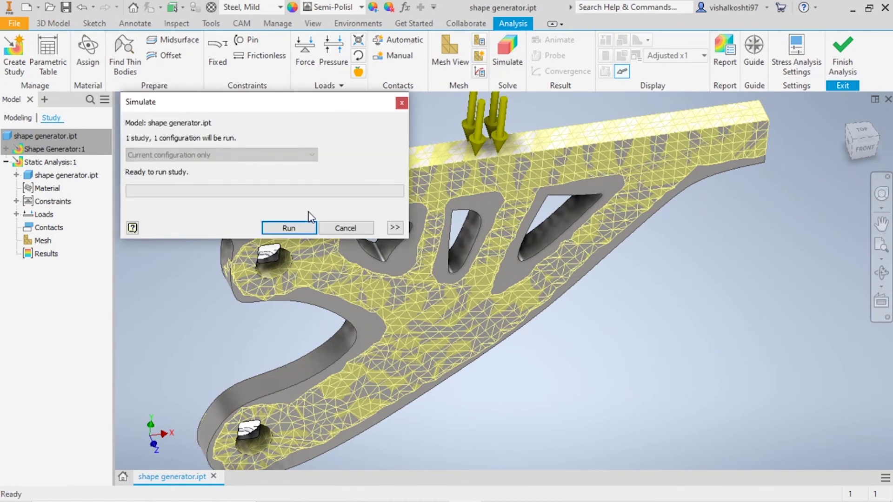
pyautogui.click(299, 227)
pyautogui.moveTo(263, 97); pyautogui.dragTo(213, 89)
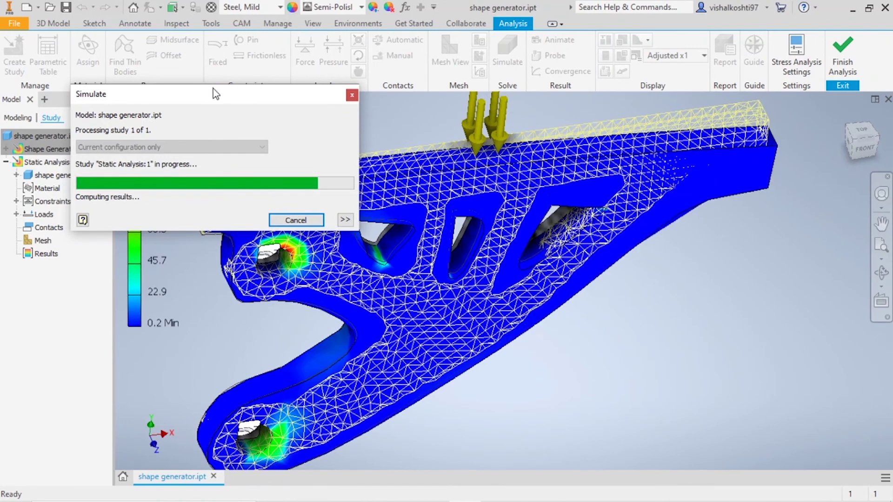
pyautogui.keyDown('shift'); pyautogui.moveTo(718, 294); pyautogui.dragTo(661, 265, button='middle'); pyautogui.keyUp('shift')
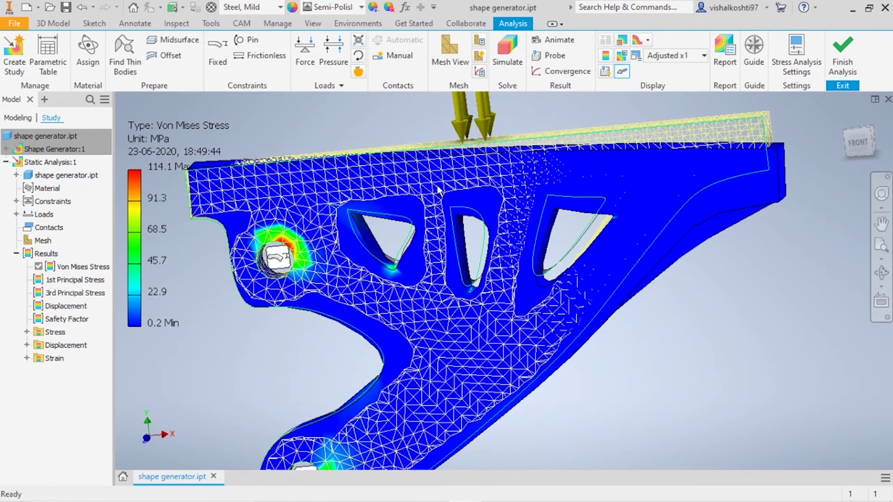
pyautogui.scroll(-3, 437, 188)
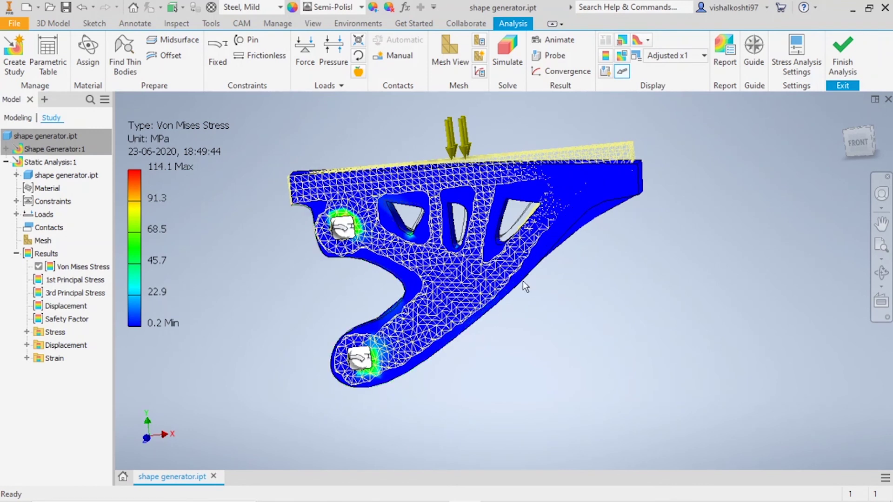
# Activate the 1st Principal Stress result and the 3rd Principal Stress result in turn to view their plots.
pyautogui.click(62, 281)
pyautogui.rightClick(62, 281)
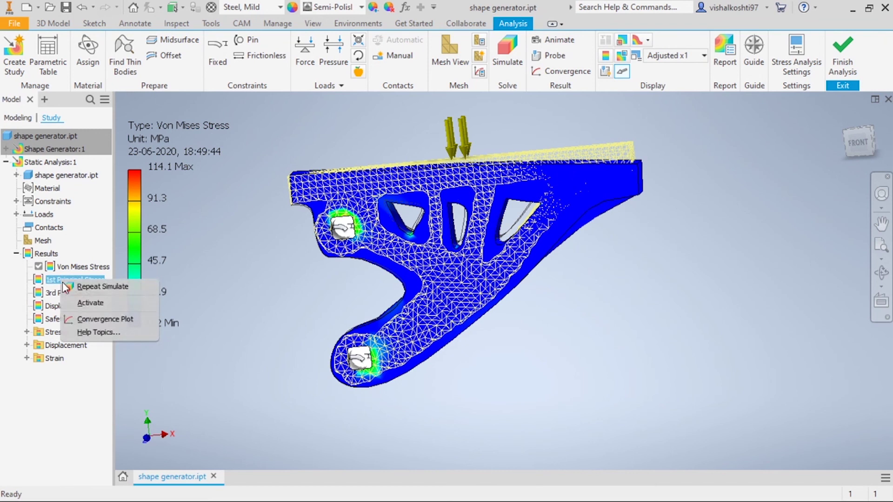
pyautogui.click(90, 303)
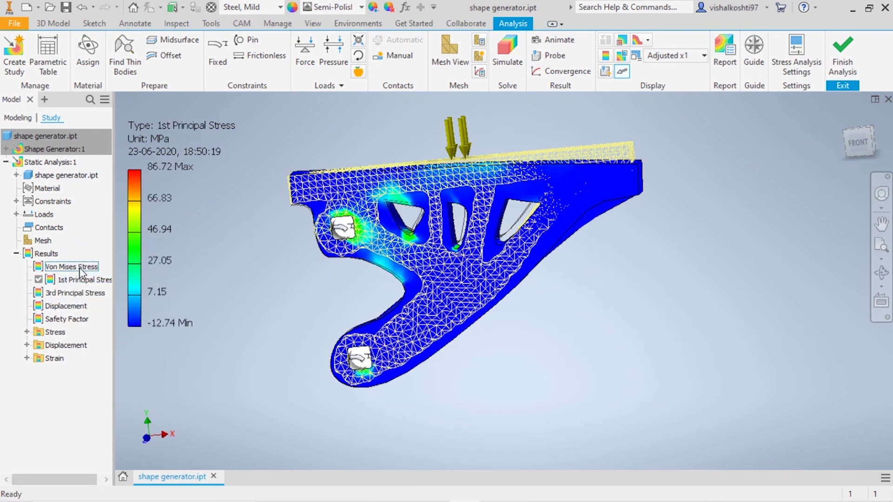
pyautogui.click(86, 293)
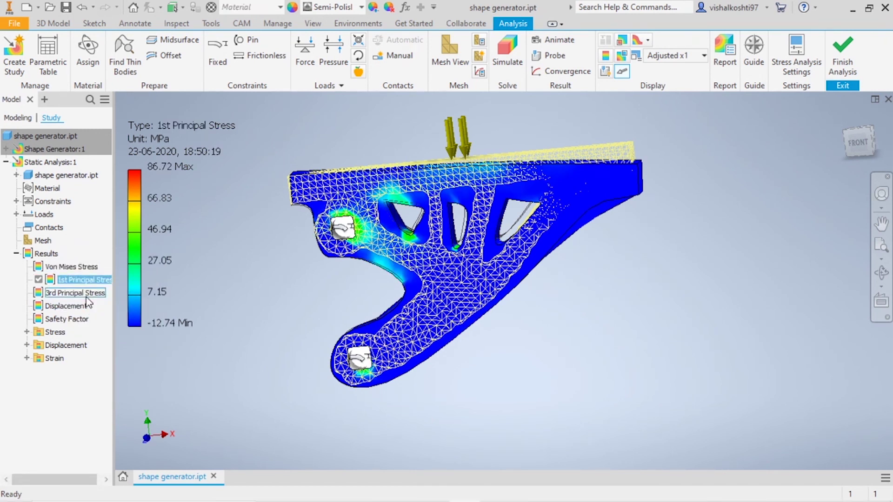
pyautogui.rightClick(86, 294)
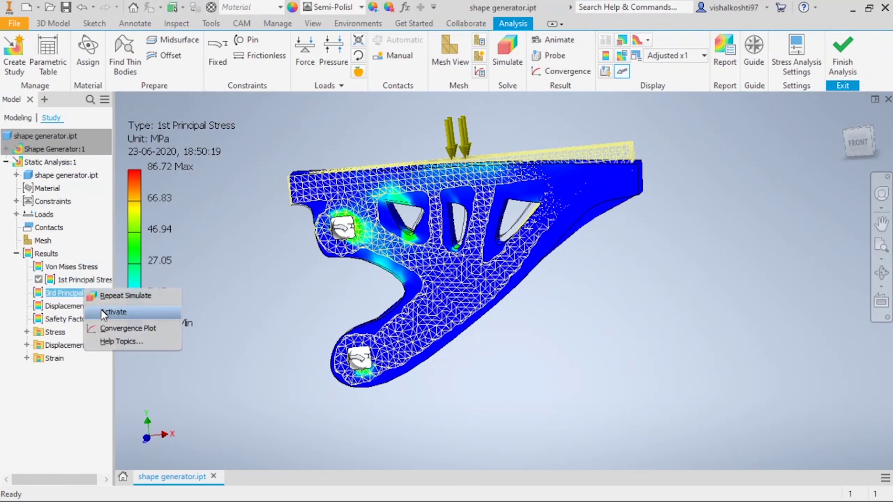
pyautogui.click(103, 309)
# Activate the overall Displacement result and the Safety Factor result in turn to view their plots.
pyautogui.rightClick(74, 309)
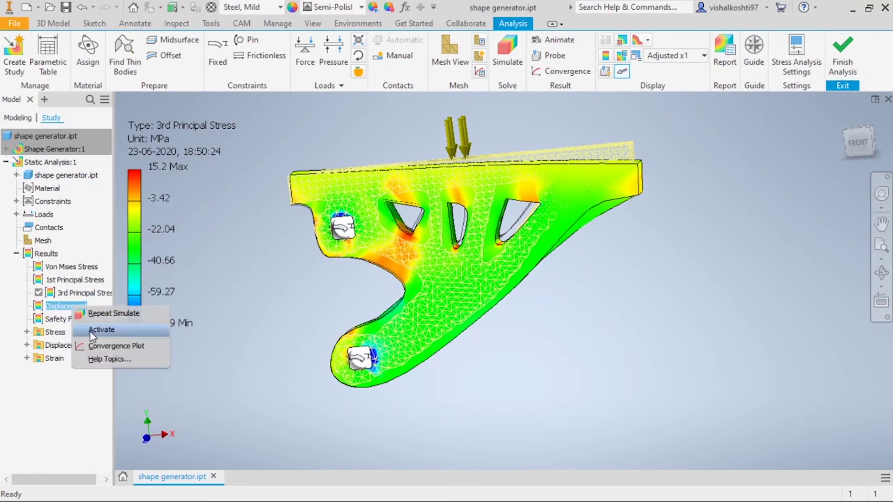
pyautogui.click(93, 331)
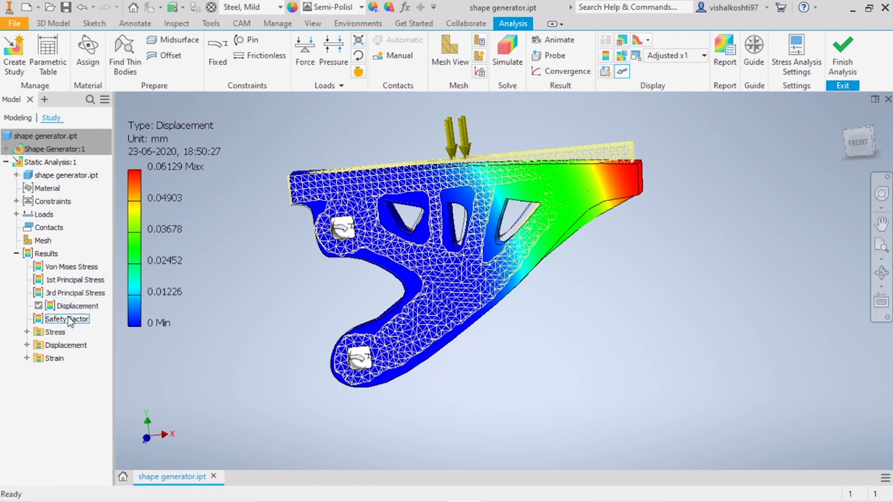
pyautogui.rightClick(50, 321)
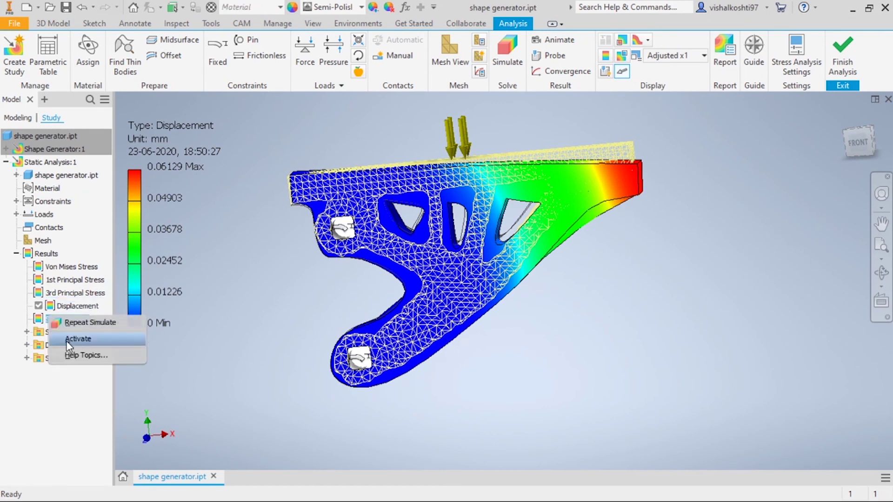
pyautogui.click(78, 340)
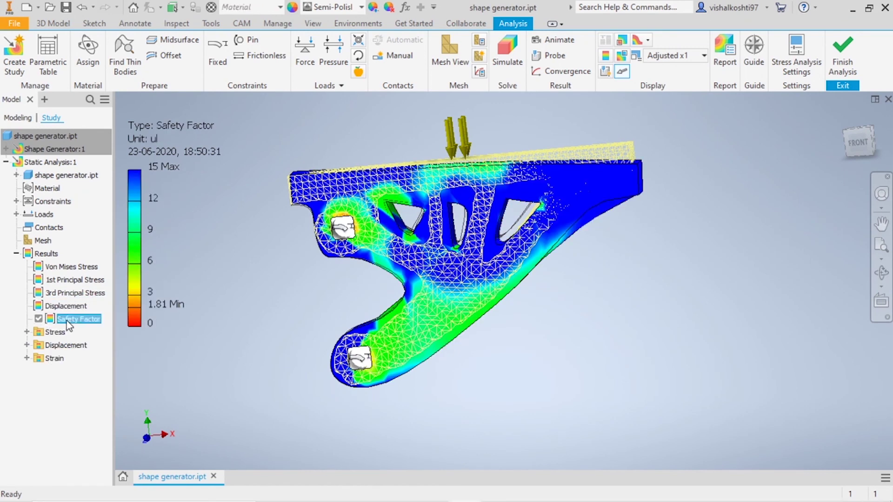
# Switch the displayed result back to Von Mises Stress.
pyautogui.rightClick(66, 320)
pyautogui.click(70, 269)
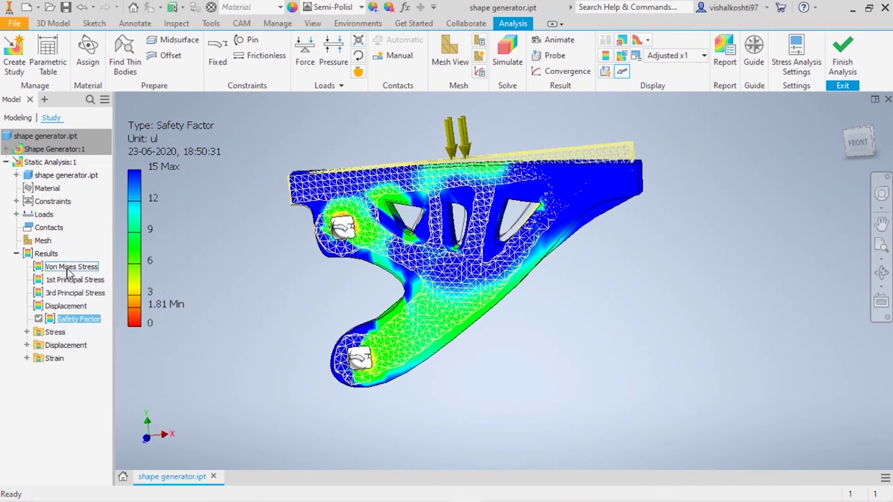
pyautogui.rightClick(70, 269)
pyautogui.click(86, 292)
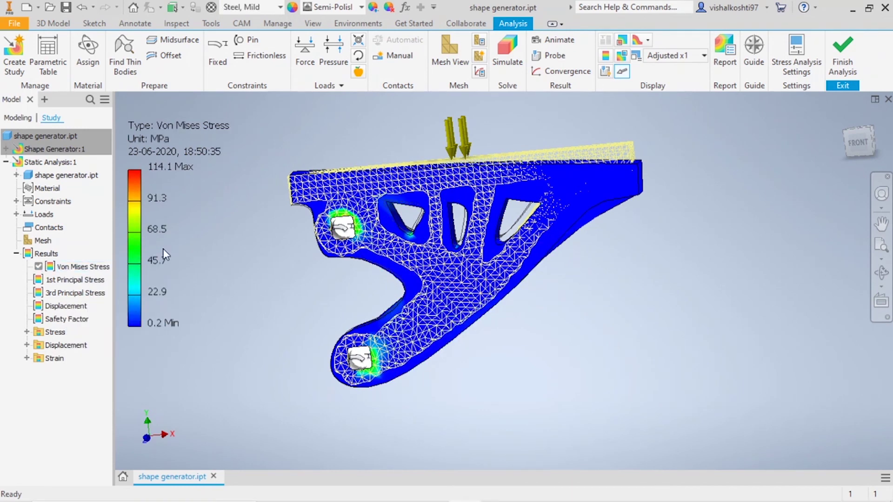
# Animate the Von Mises Stress result at Normal speed with 10 steps and the original shape shown, and close the animation.
pyautogui.click(554, 40)
pyautogui.click(192, 100)
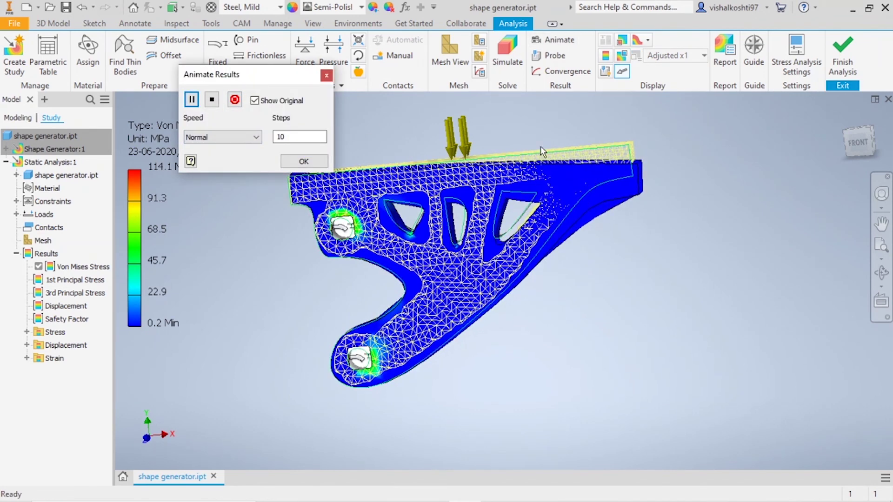
pyautogui.click(304, 162)
# Activate the overall Displacement result and animate it at Normal speed with 10 steps, closing the animation after viewing it.
pyautogui.click(65, 306)
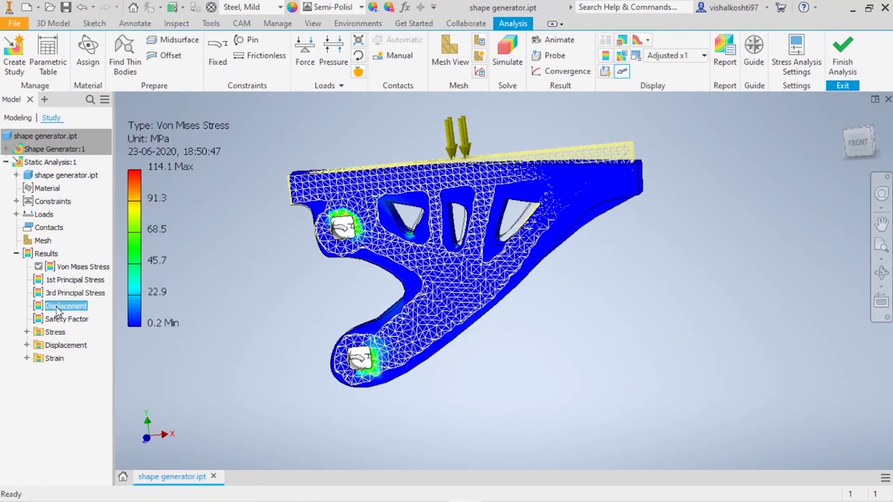
pyautogui.rightClick(58, 306)
pyautogui.click(69, 327)
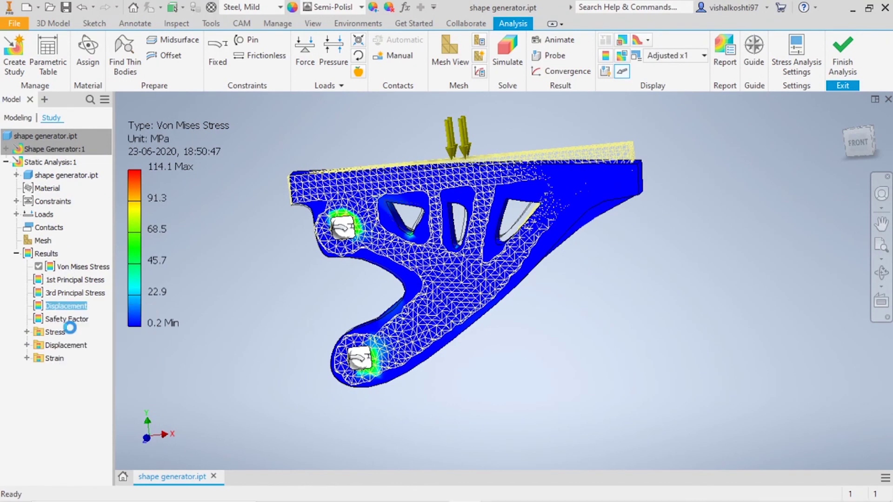
pyautogui.click(549, 40)
pyautogui.click(192, 99)
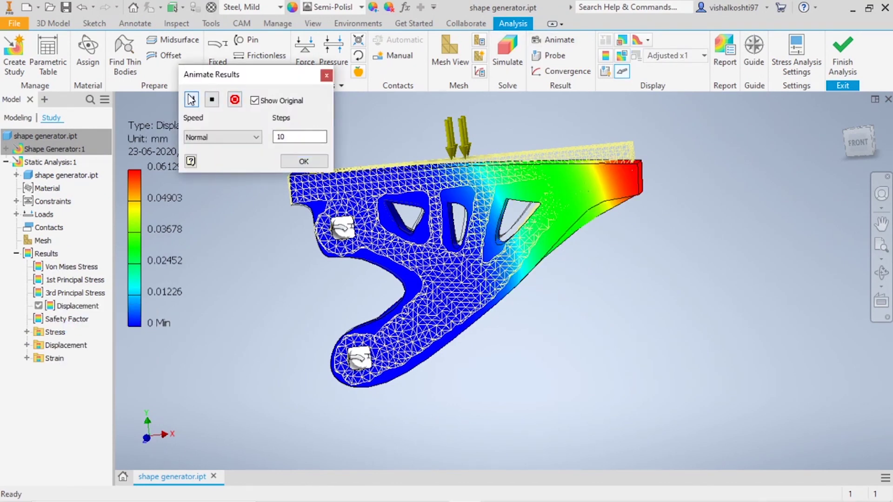
pyautogui.click(305, 162)
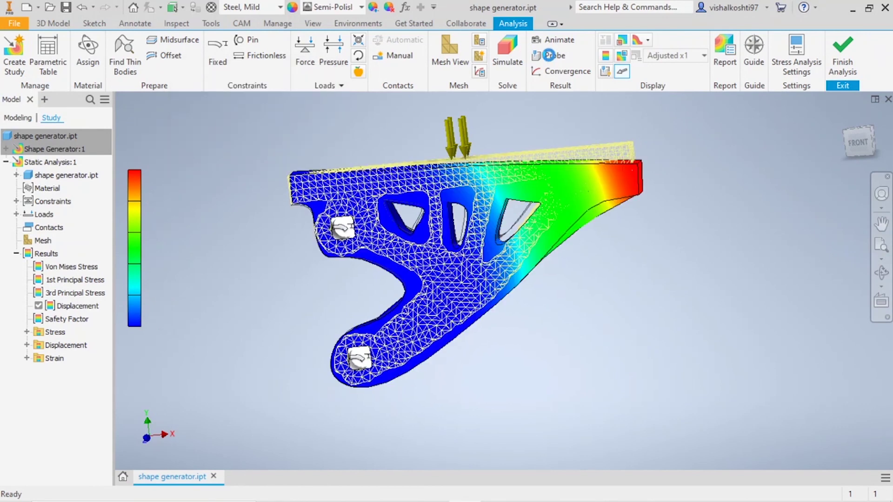
# Start the Probe tool, and view and close the convergence plot of the Displacement result.
pyautogui.click(555, 56)
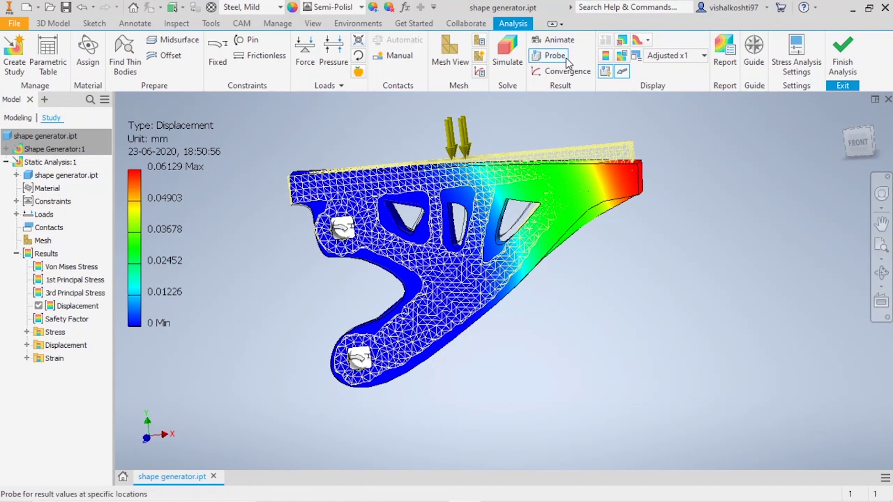
pyautogui.click(567, 72)
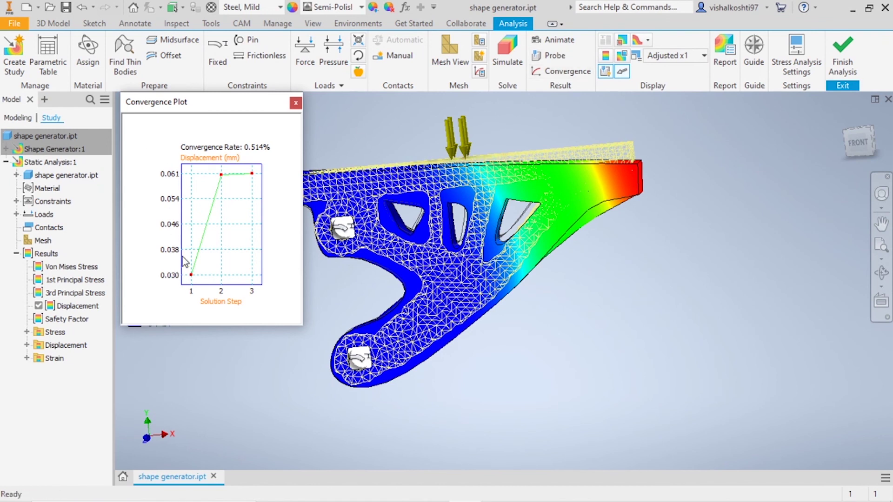
pyautogui.click(296, 103)
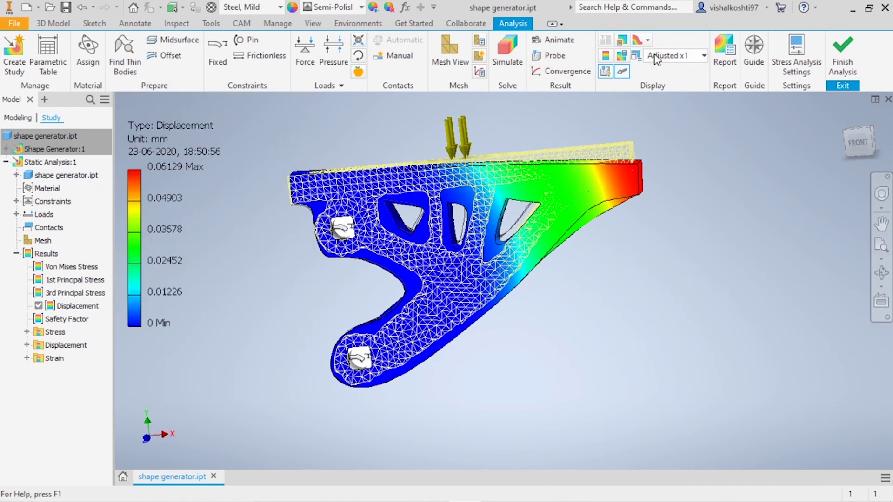